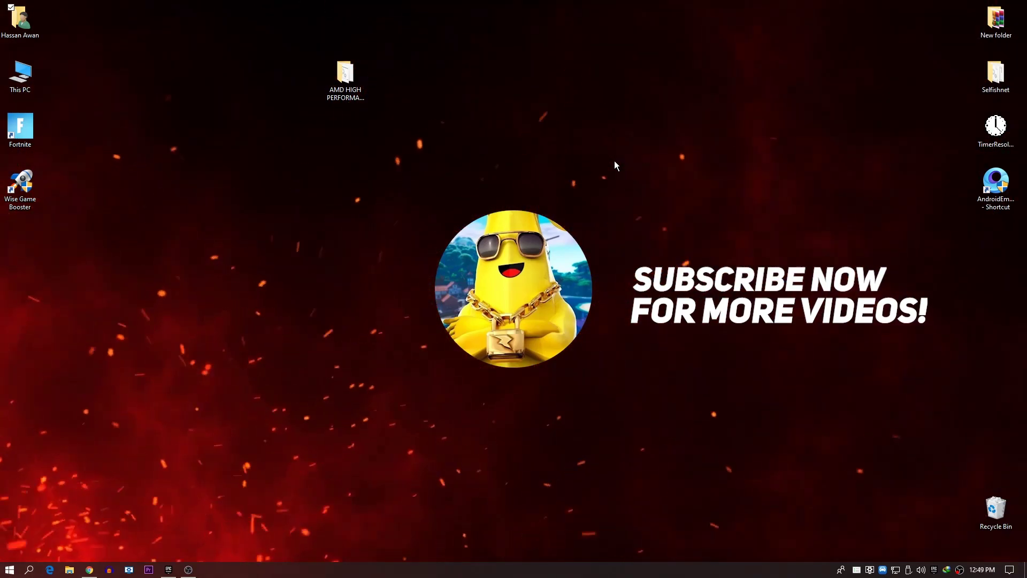
click(144, 513)
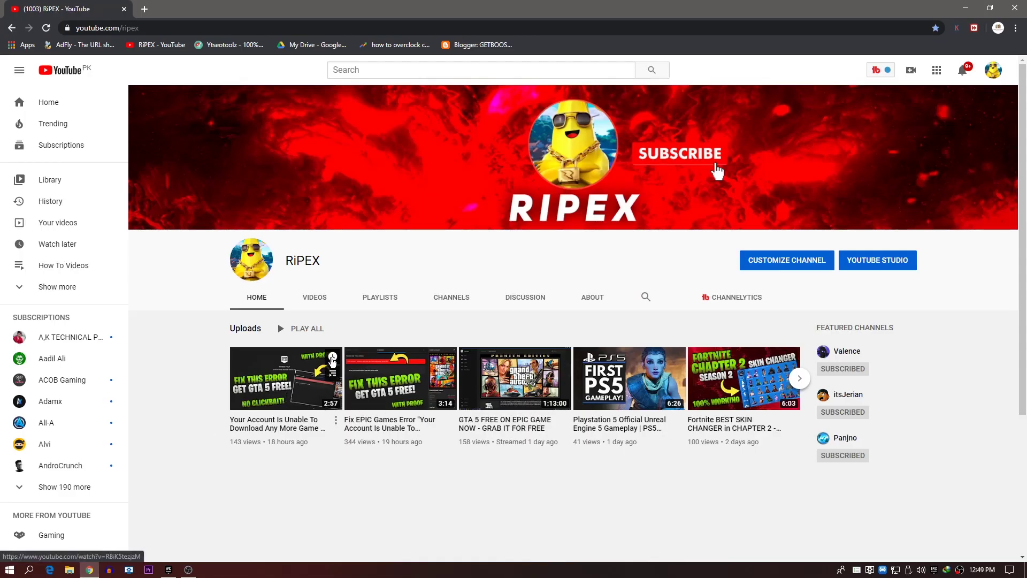
click(964, 6)
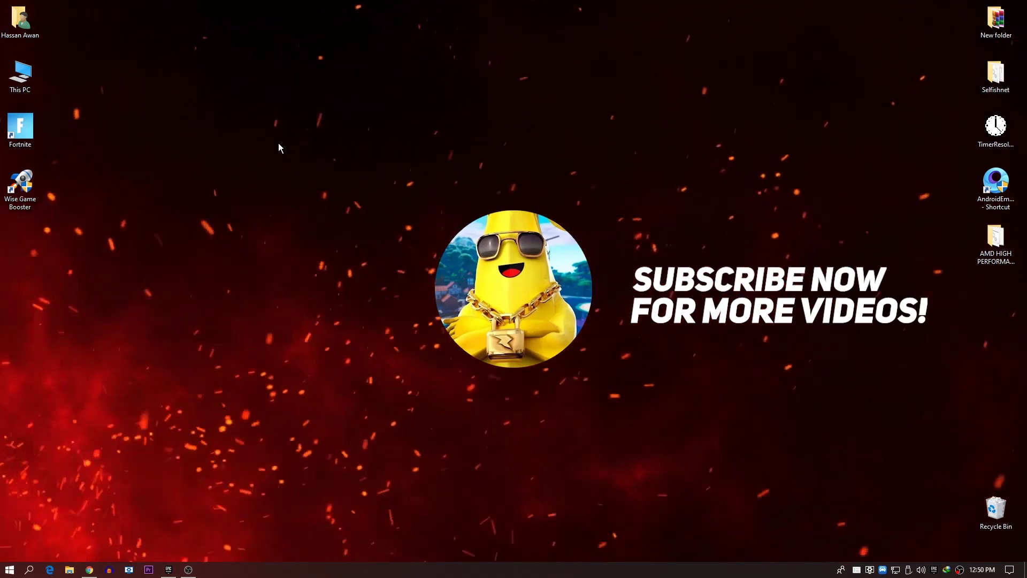
- Open AMD Radeon Software from the desktop and check for driver updates
right_click(355, 127)
click(397, 135)
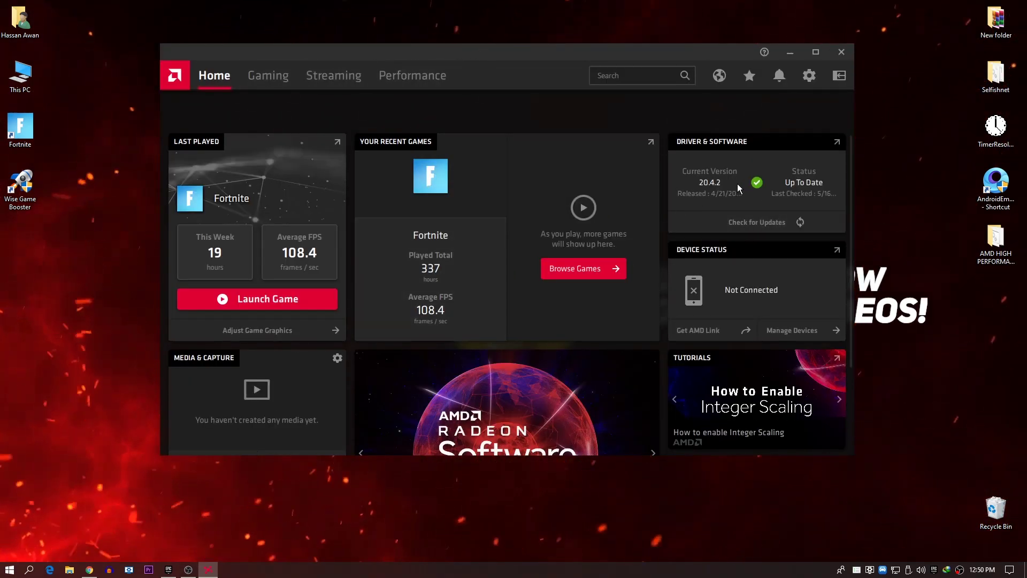
click(755, 218)
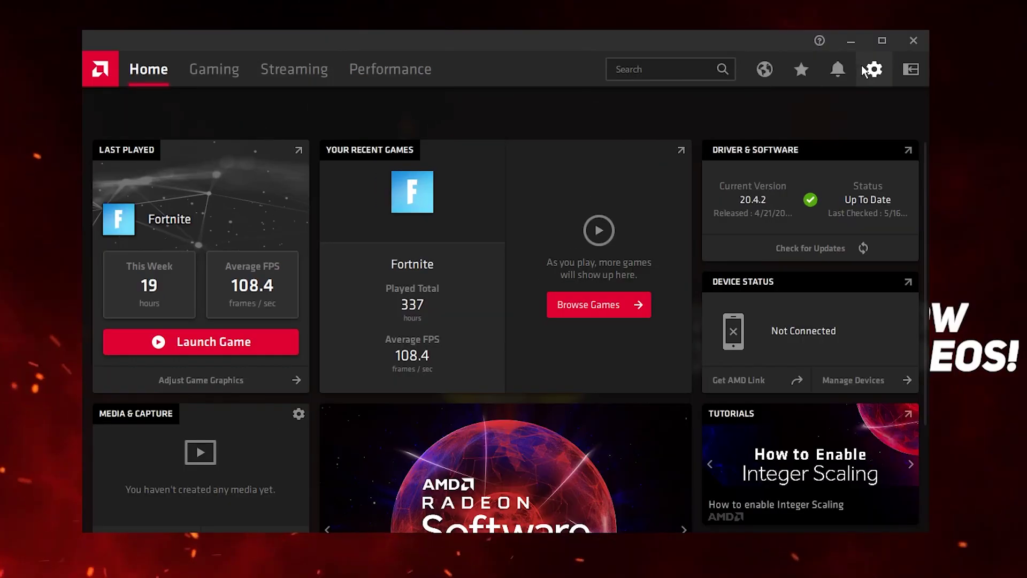
- Open the Radeon Software settings, look over the System section, and review the global Graphics profile and options
click(816, 81)
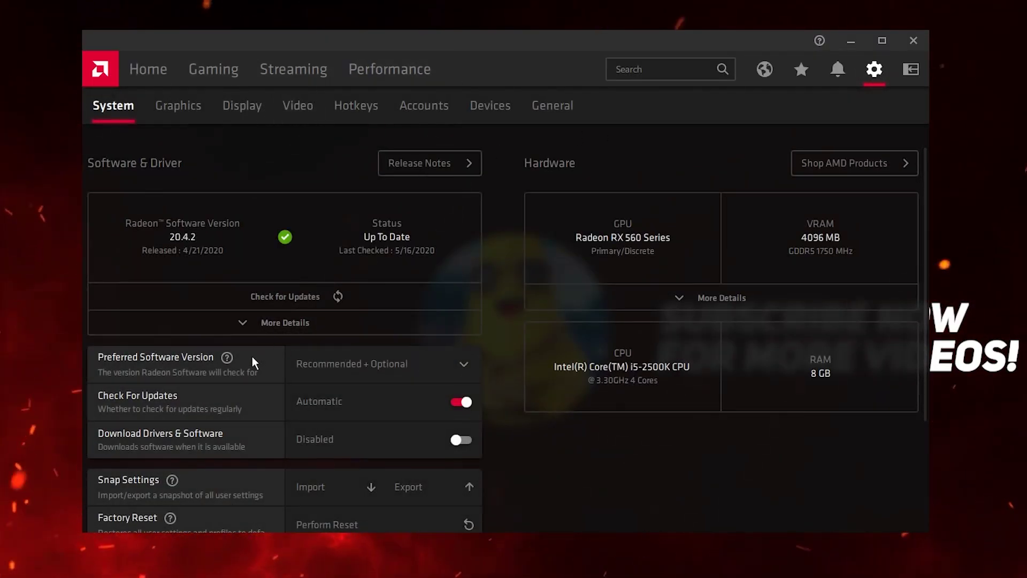
scroll(252, 363, down, 3)
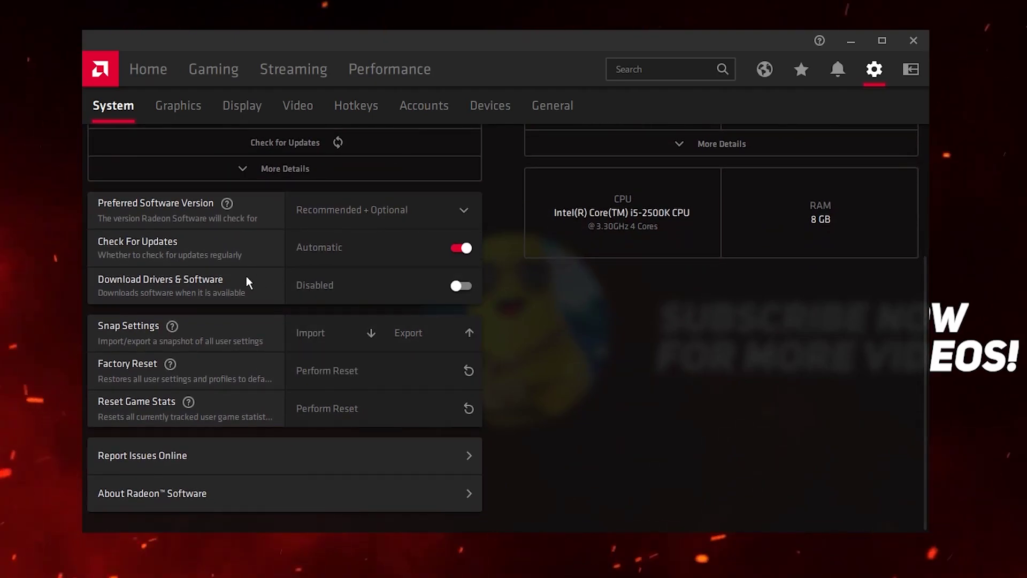
click(173, 106)
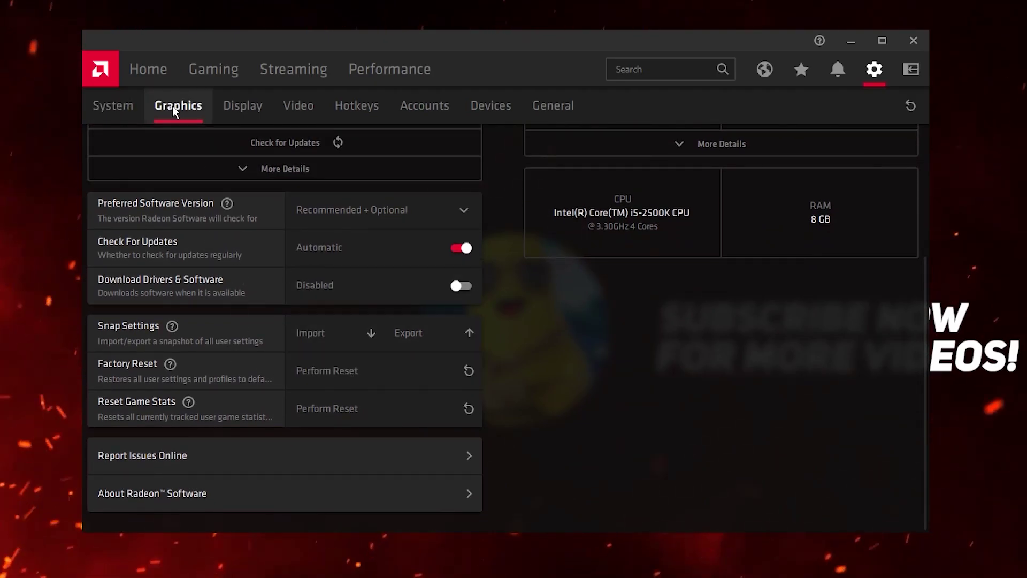
scroll(318, 292, down, 1)
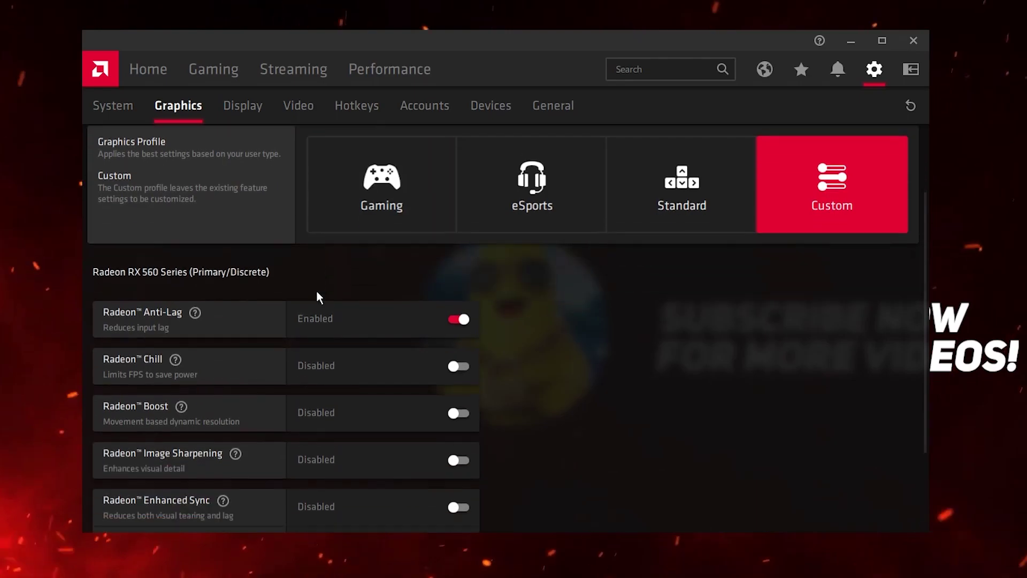
scroll(317, 291, down, 2)
scroll(317, 291, up, 4)
scroll(817, 245, down, 1)
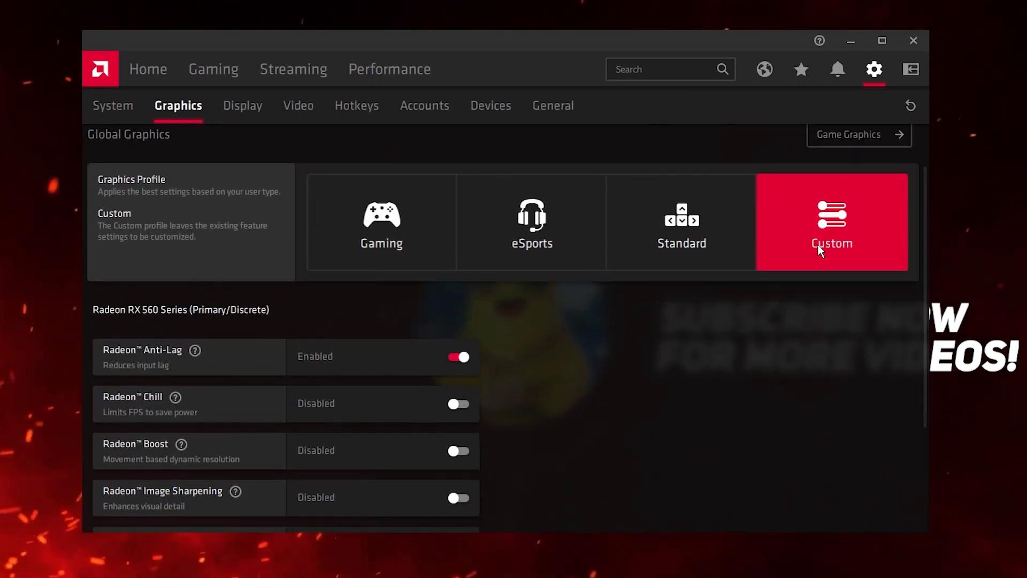
- Enable Radeon Boost and Radeon Image Sharpening in the global graphics settings, with Sharpness set to 100 %
scroll(818, 245, down, 2)
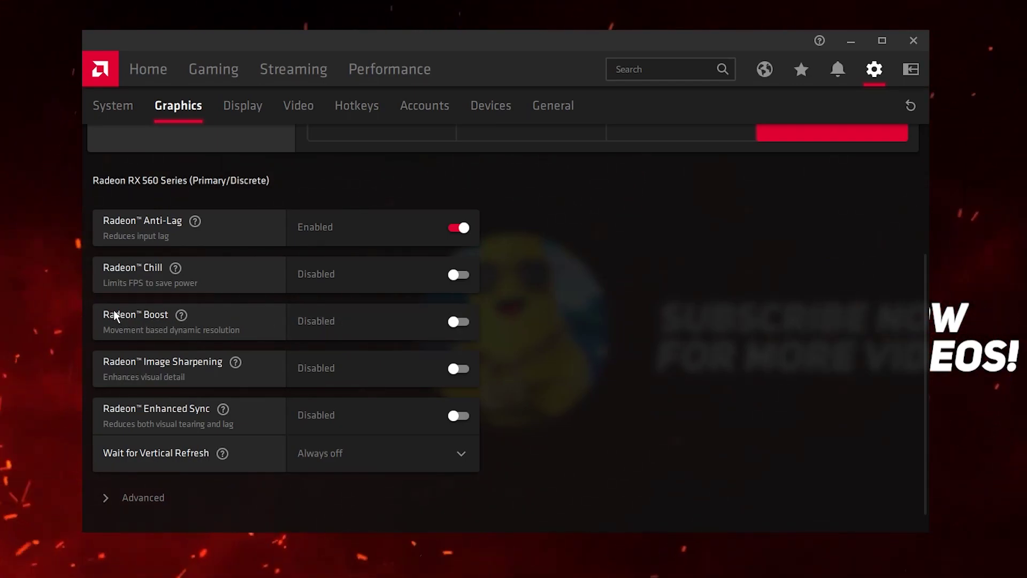
click(459, 322)
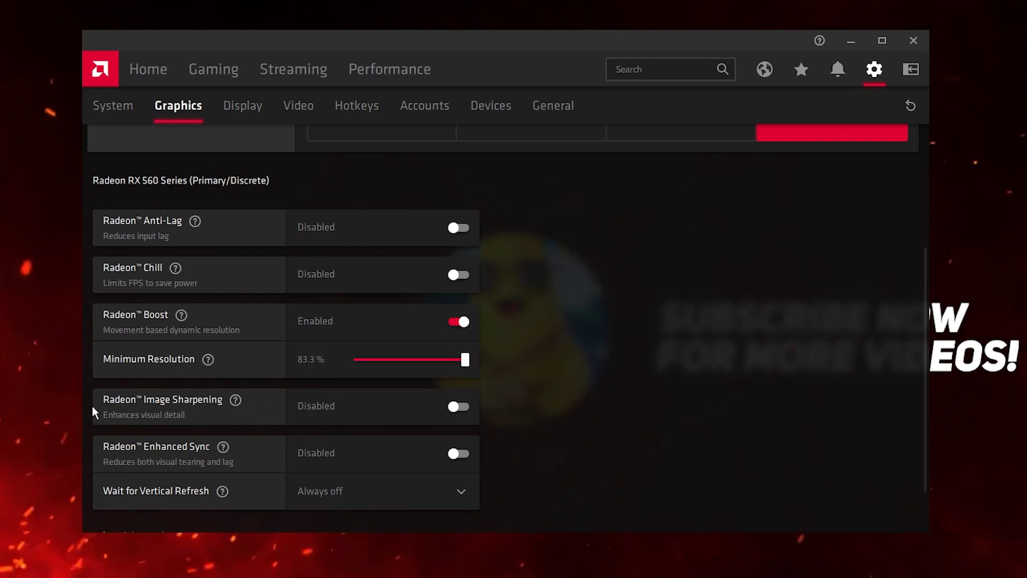
scroll(158, 403, down, 1)
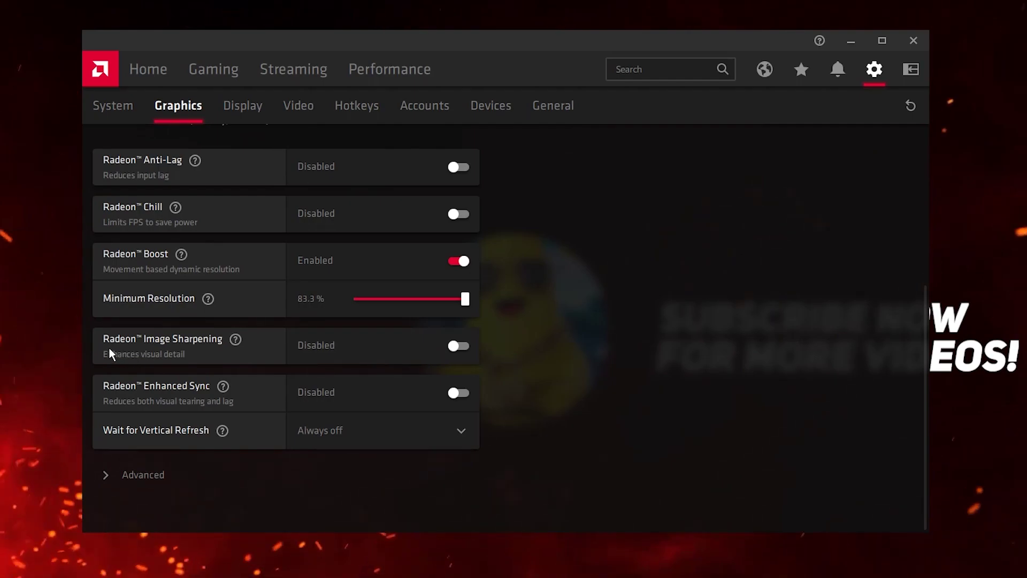
click(449, 347)
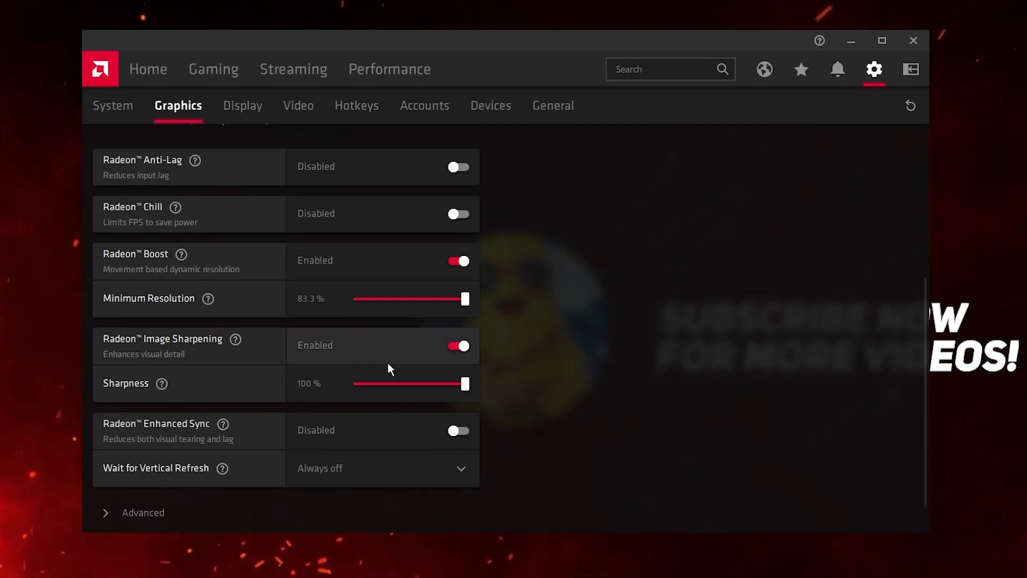
click(443, 387)
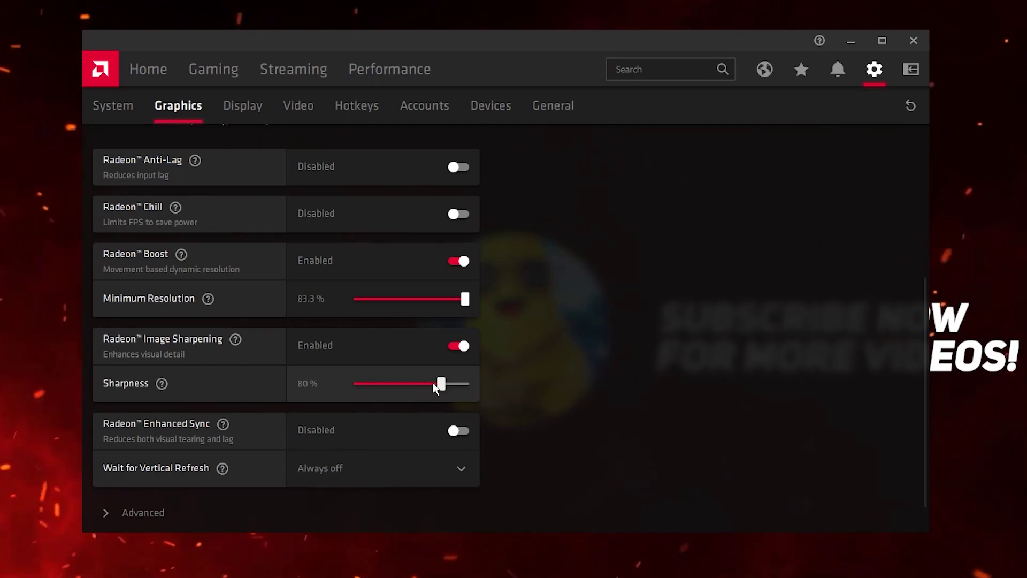
drag(436, 383, 487, 381)
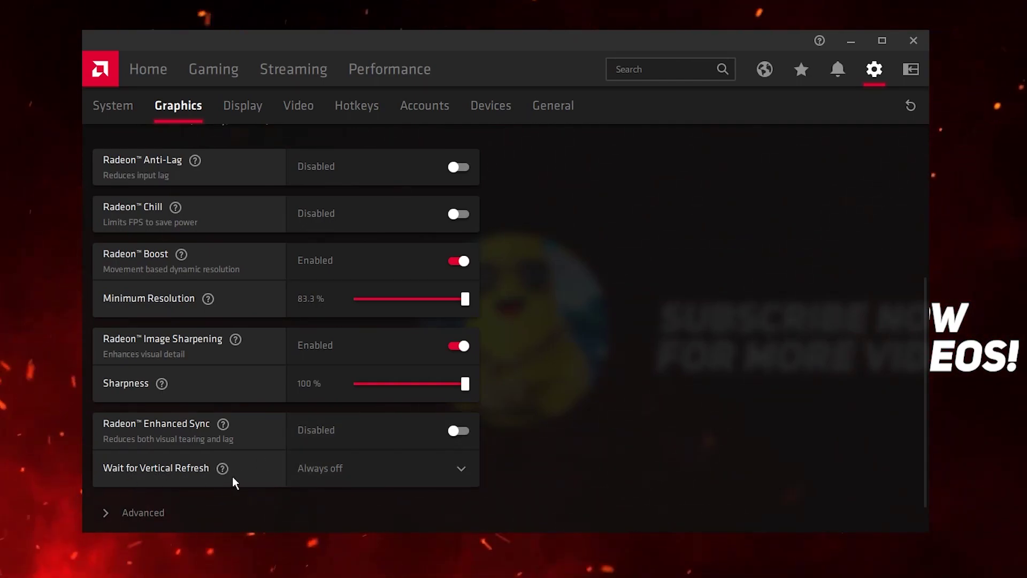
- Set Wait for Vertical Refresh to Always off
click(387, 468)
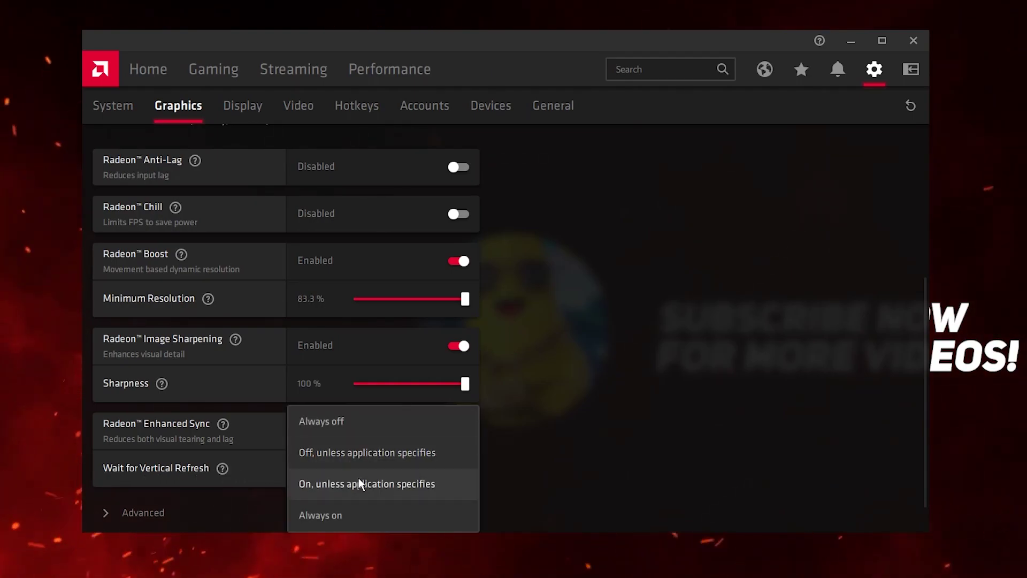
click(337, 434)
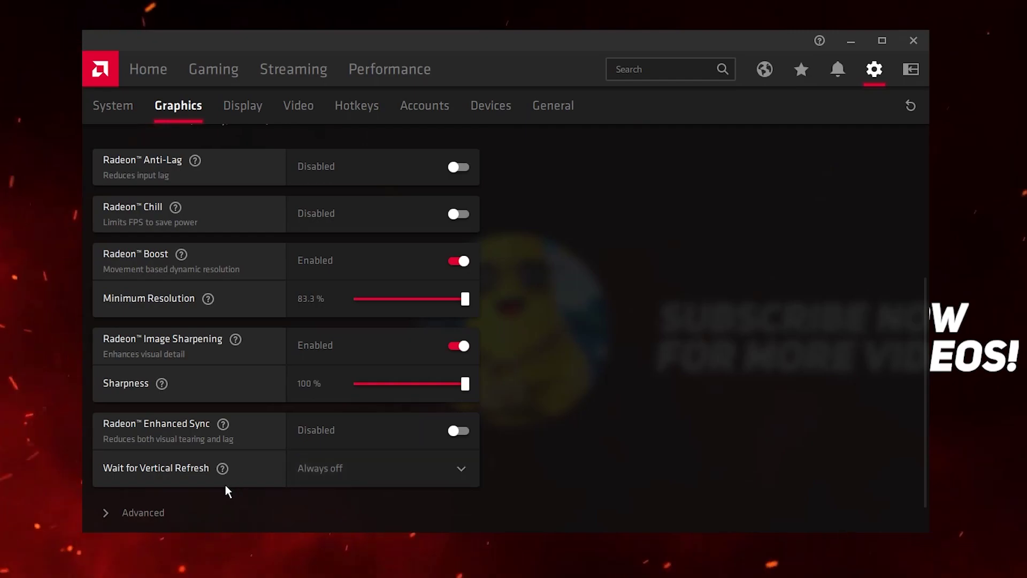
- In the advanced graphics options, set Anti-Aliasing to Enhance application settings and Anti-Aliasing Method to Adaptive multisampling
scroll(161, 498, down, 1)
click(121, 471)
scroll(121, 470, down, 4)
scroll(121, 470, down, 3)
scroll(290, 382, up, 3)
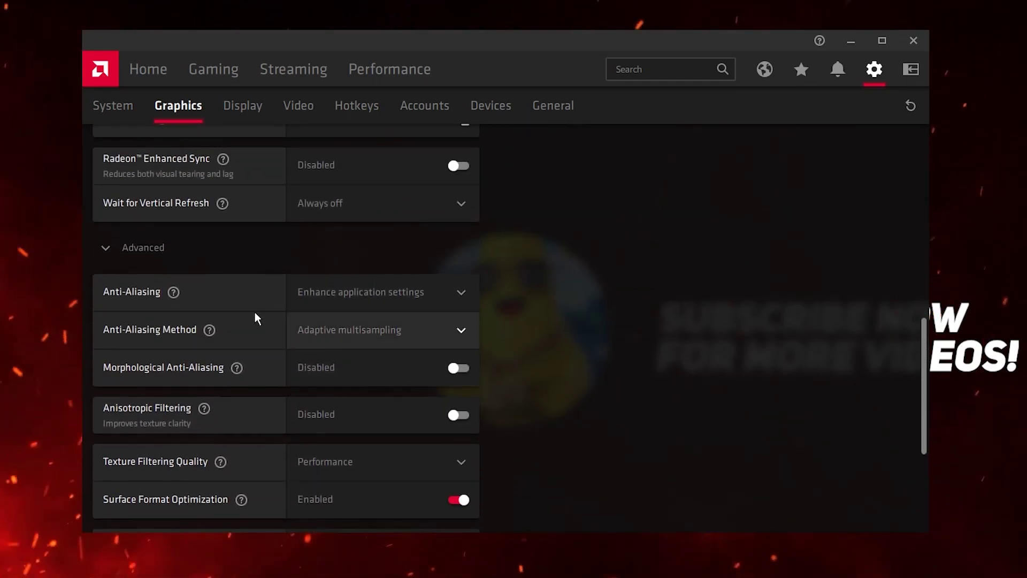
click(381, 293)
click(328, 361)
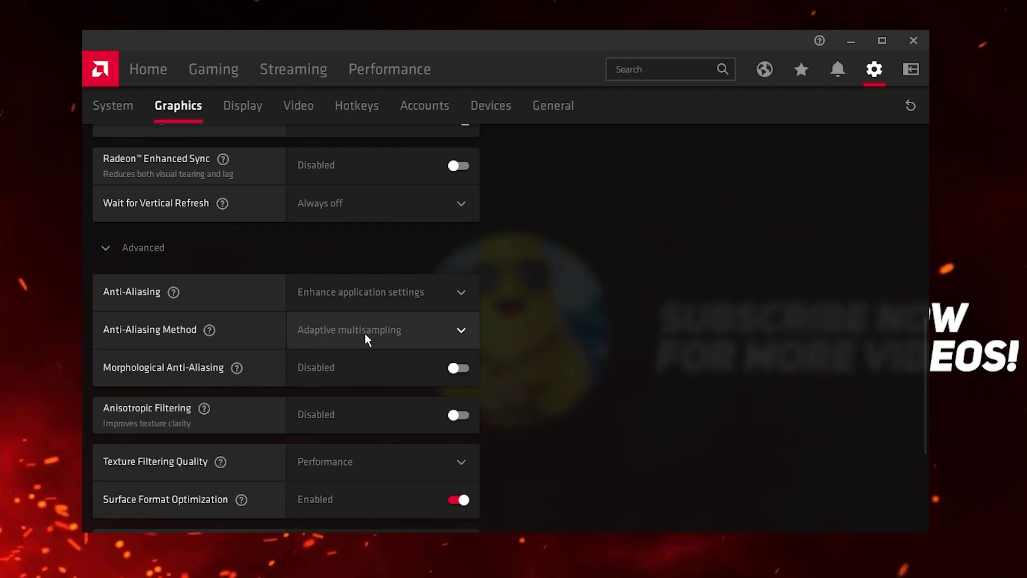
click(415, 333)
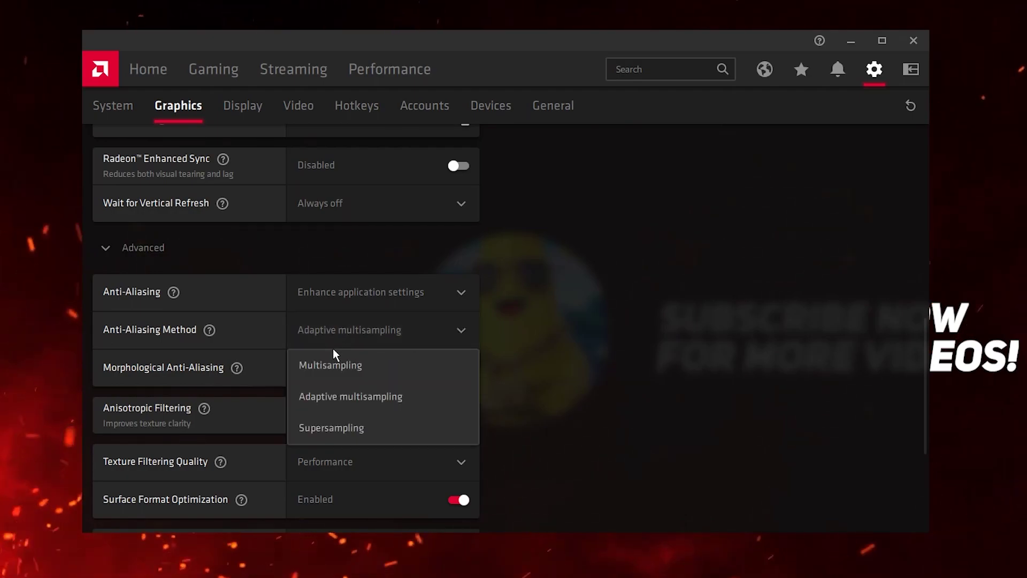
click(363, 395)
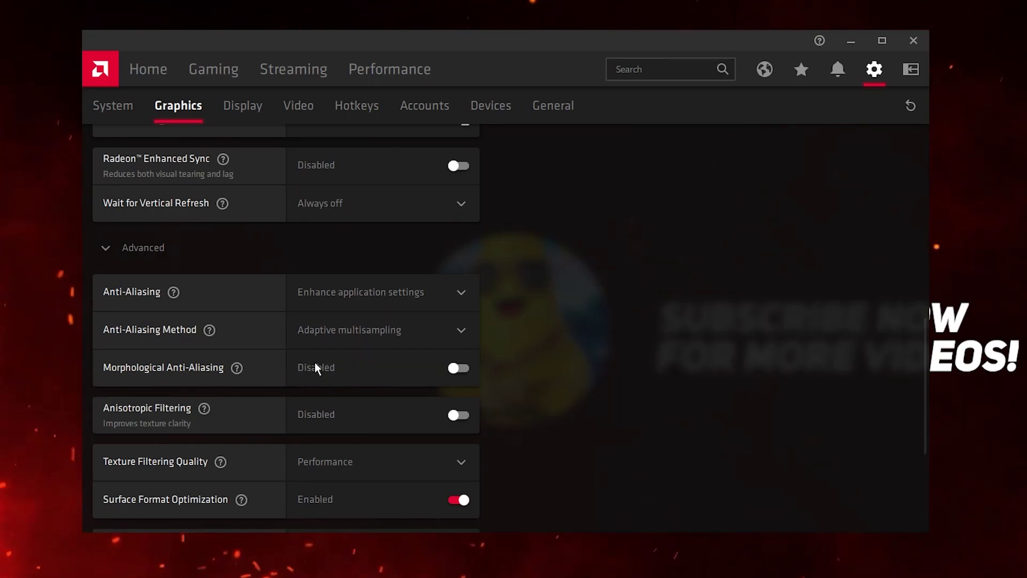
- Set Texture Filtering Quality to Performance and disable Surface Format Optimization
scroll(369, 381, down, 3)
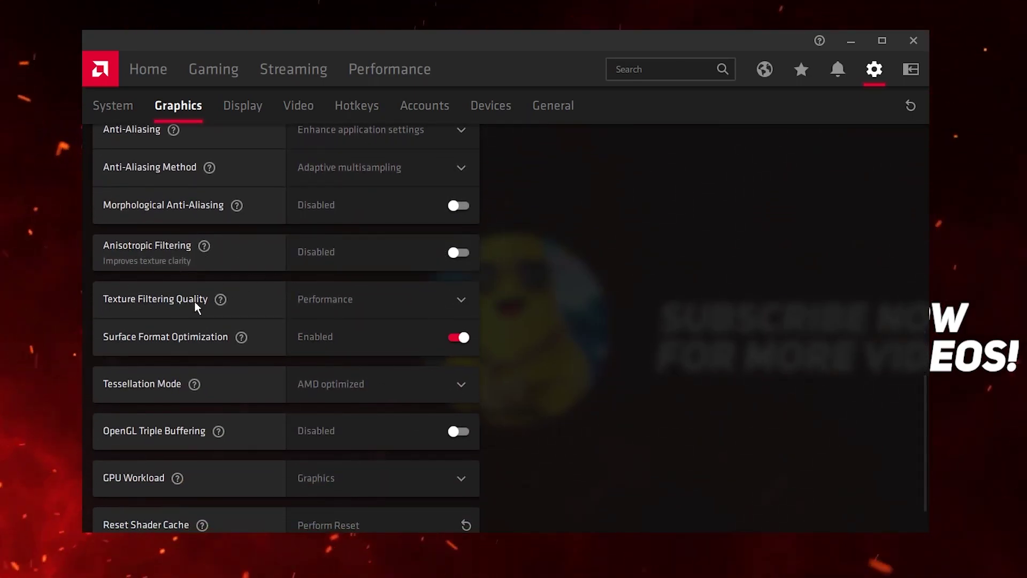
click(355, 298)
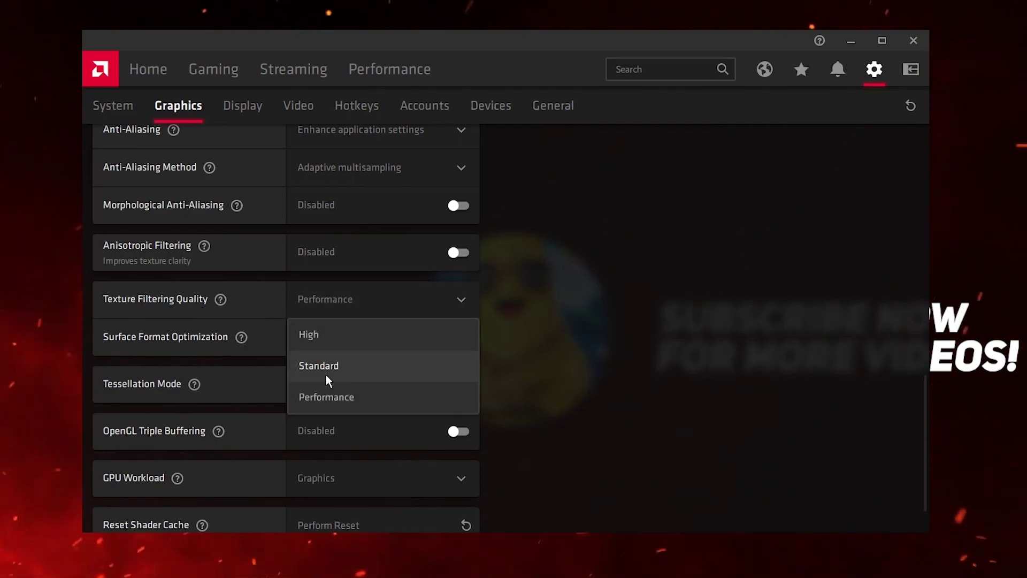
click(321, 388)
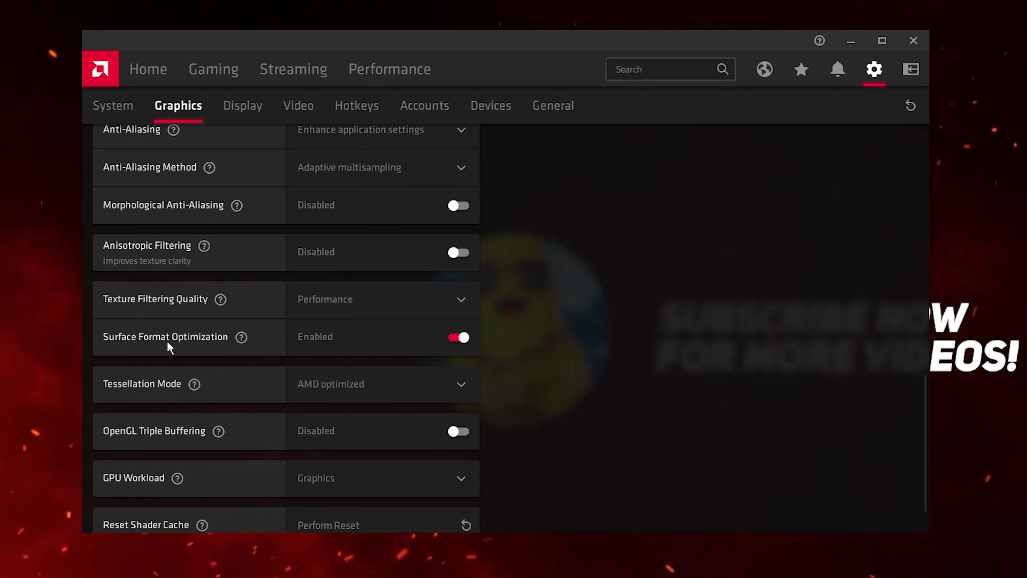
click(455, 337)
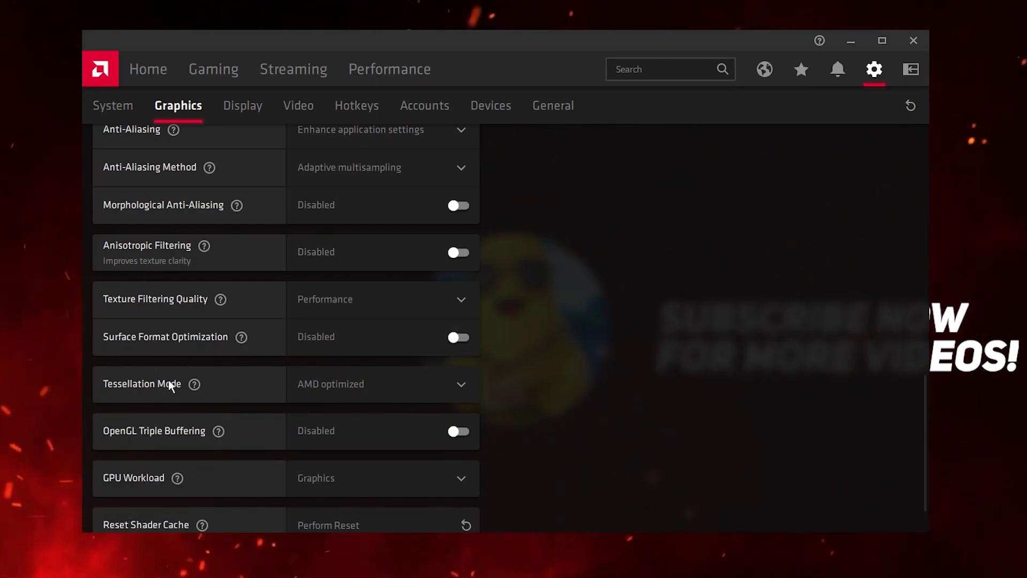
- Set Tessellation Mode to AMD optimized and check the available GPU Workload options
click(422, 381)
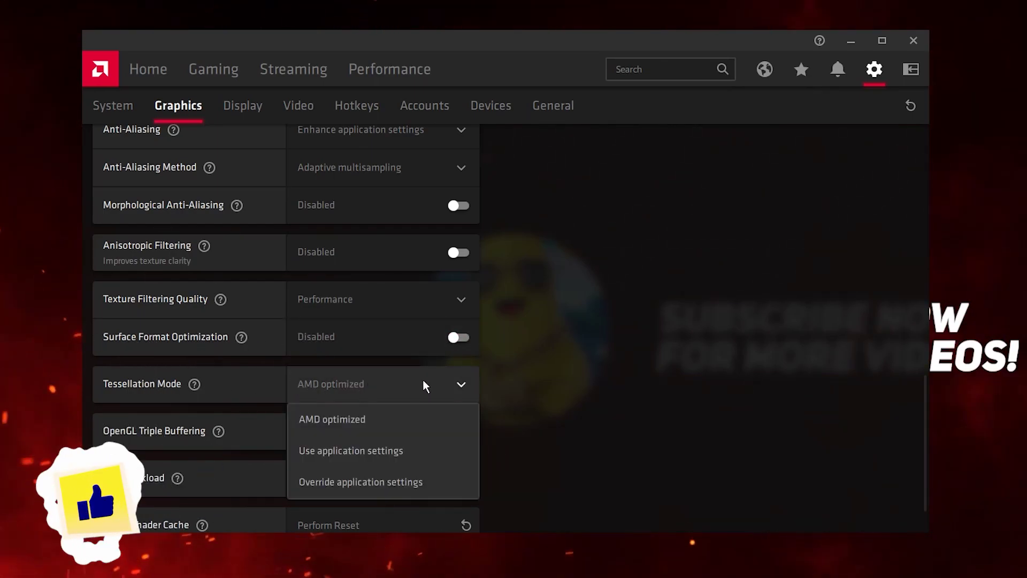
click(391, 421)
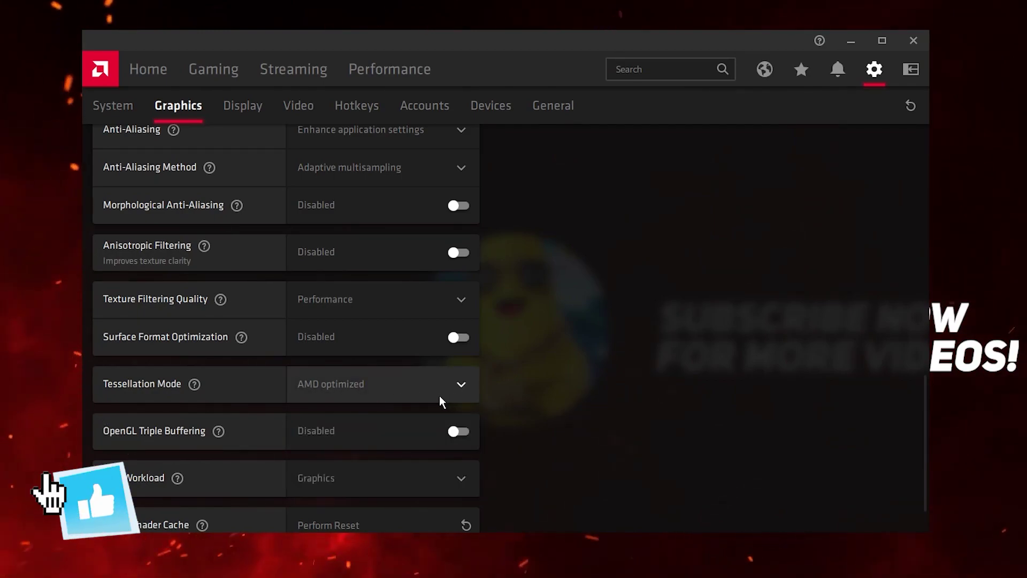
scroll(417, 386, down, 1)
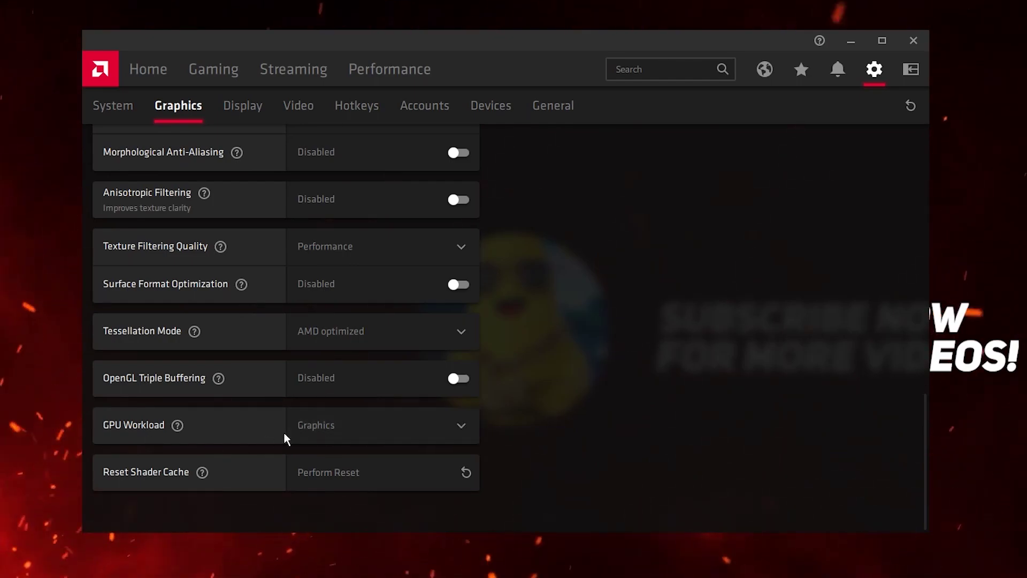
click(317, 432)
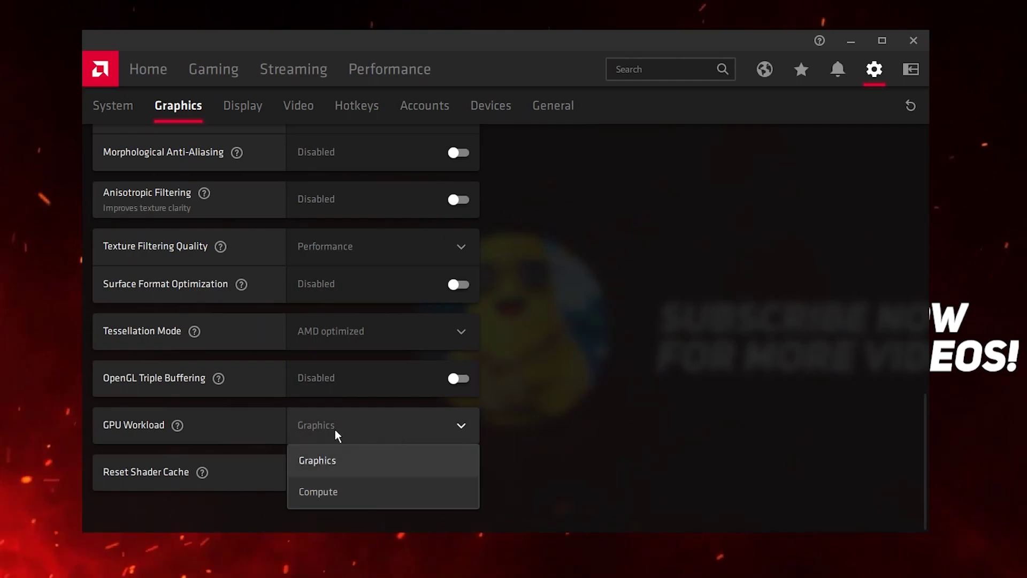
click(580, 461)
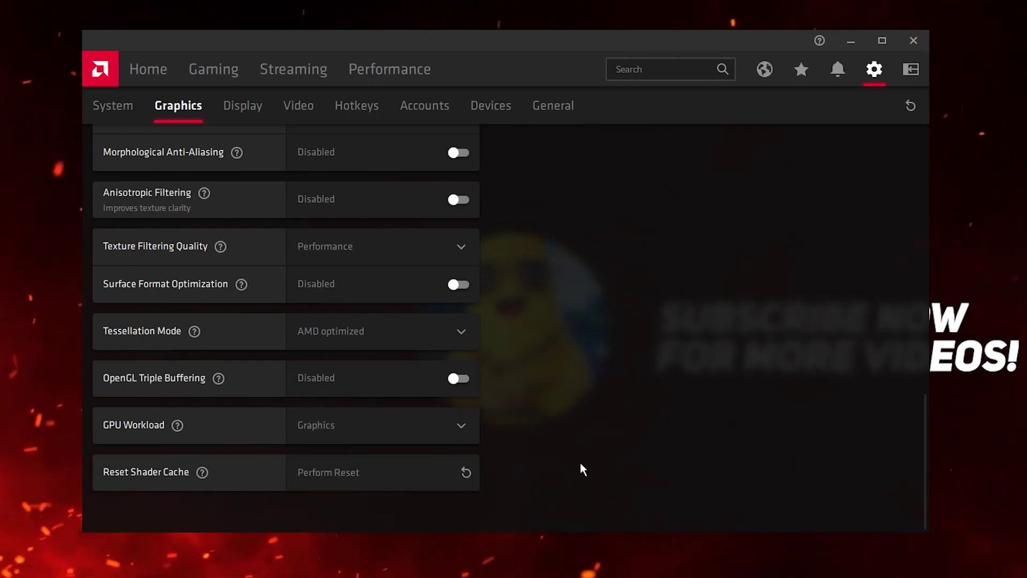
- In the global Display settings, set Scaling Mode to Full panel
click(243, 109)
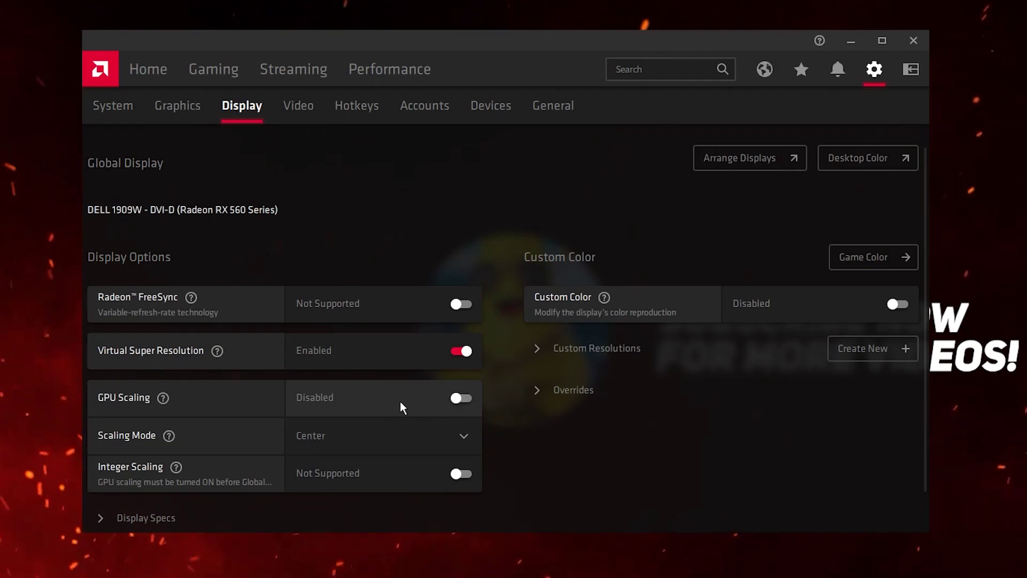
click(383, 435)
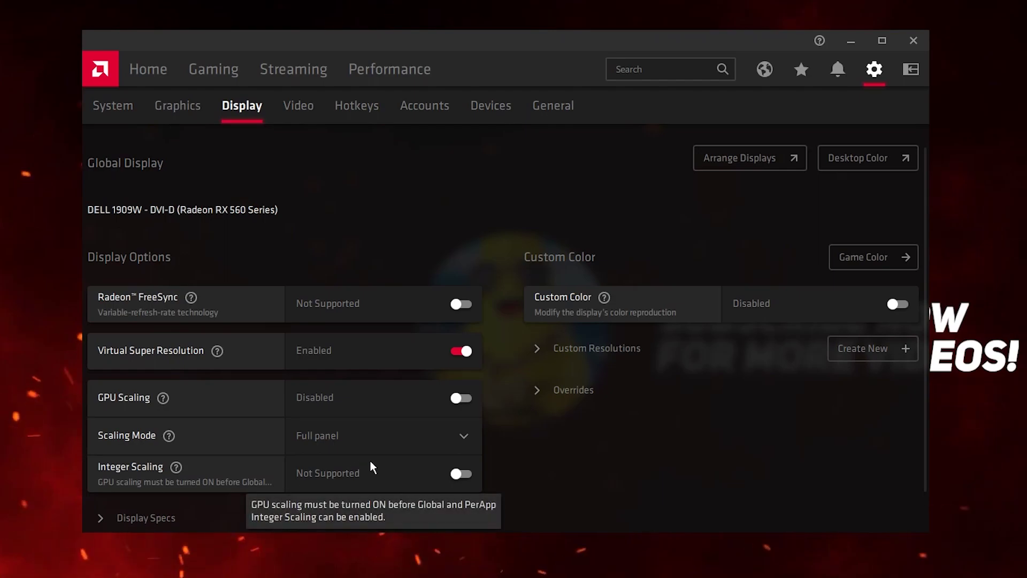
- Expand Display Specs and review the monitor's timing, refresh rate and link information
scroll(268, 465, down, 1)
click(161, 473)
scroll(161, 423, down, 3)
scroll(294, 298, down, 2)
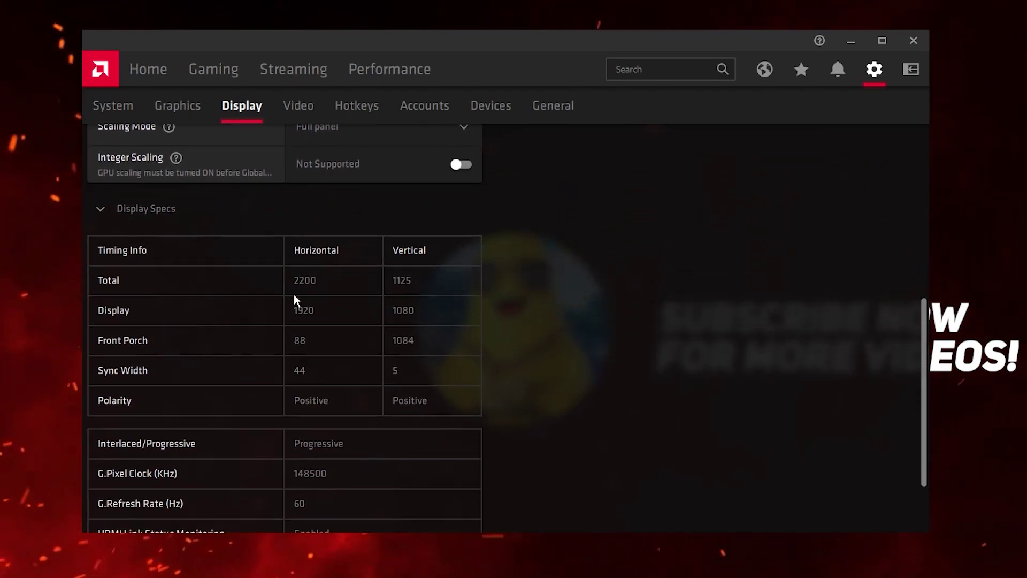
scroll(334, 454, down, 2)
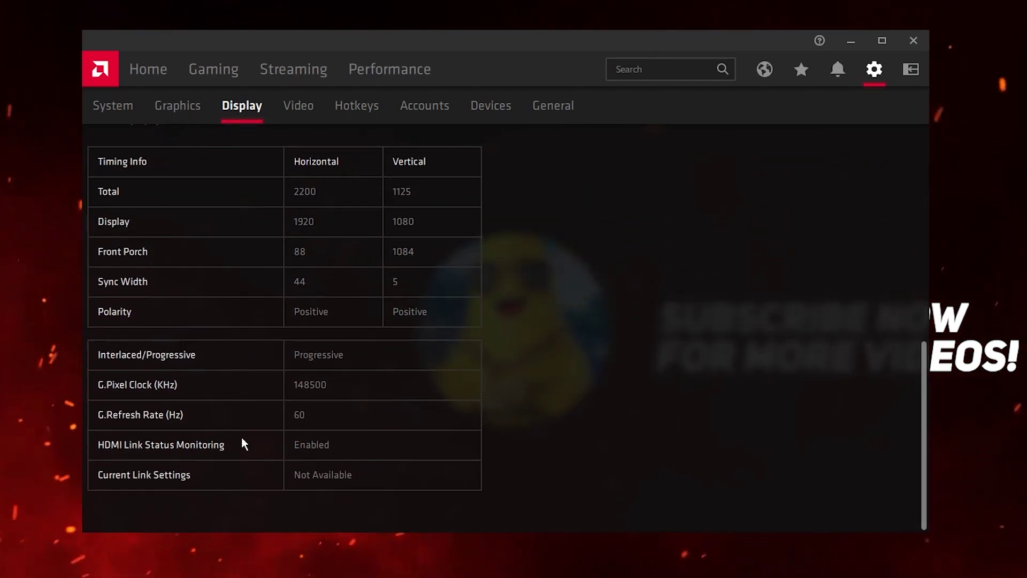
scroll(304, 421, up, 5)
scroll(304, 422, up, 1)
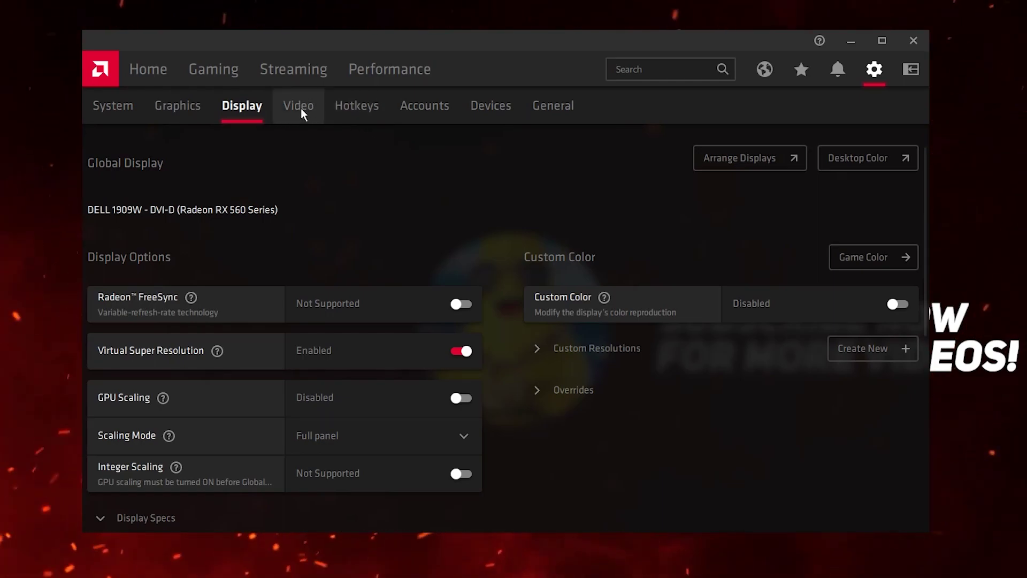
- Examine the General settings, covering the media, recording, performance, game streaming and preferences options
click(551, 102)
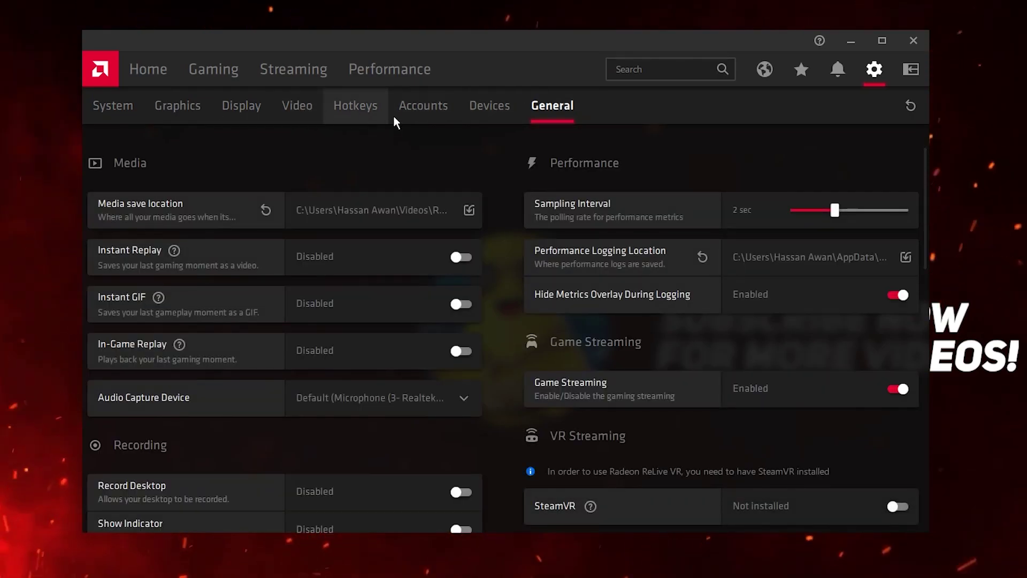
scroll(614, 217, down, 5)
scroll(390, 201, up, 5)
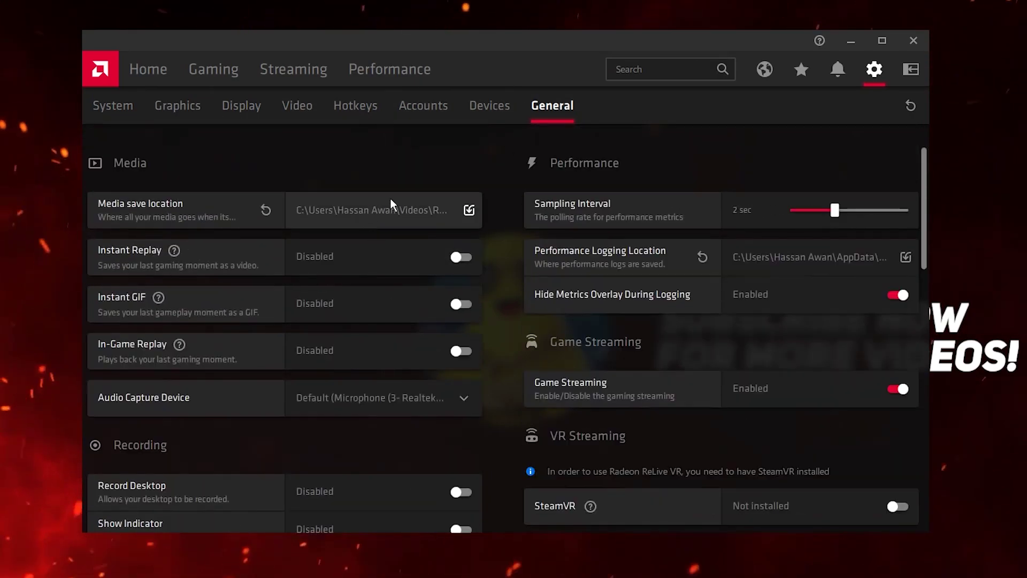
scroll(433, 318, down, 3)
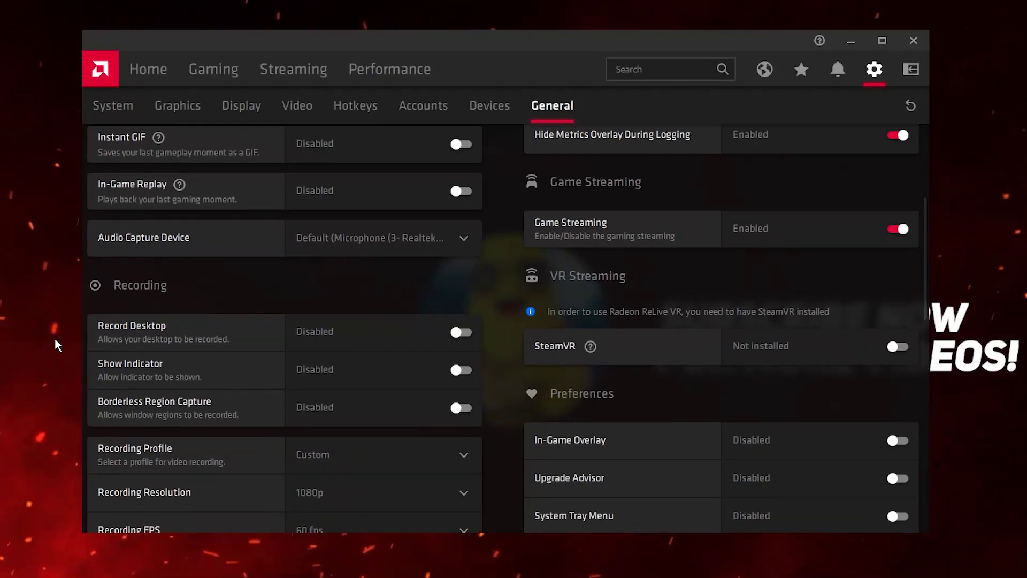
scroll(422, 337, down, 6)
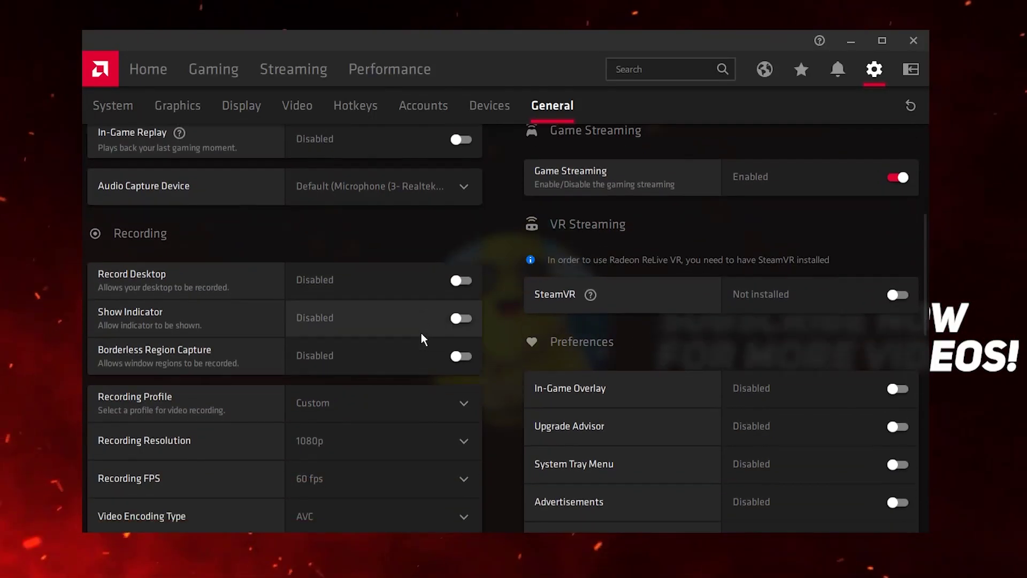
scroll(355, 404, down, 3)
scroll(668, 339, up, 7)
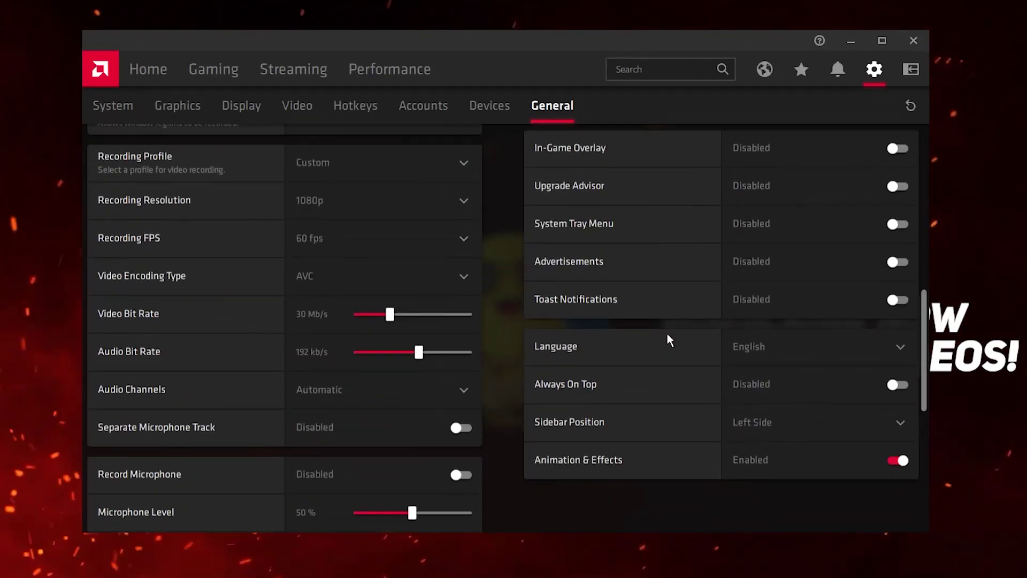
scroll(583, 375, down, 1)
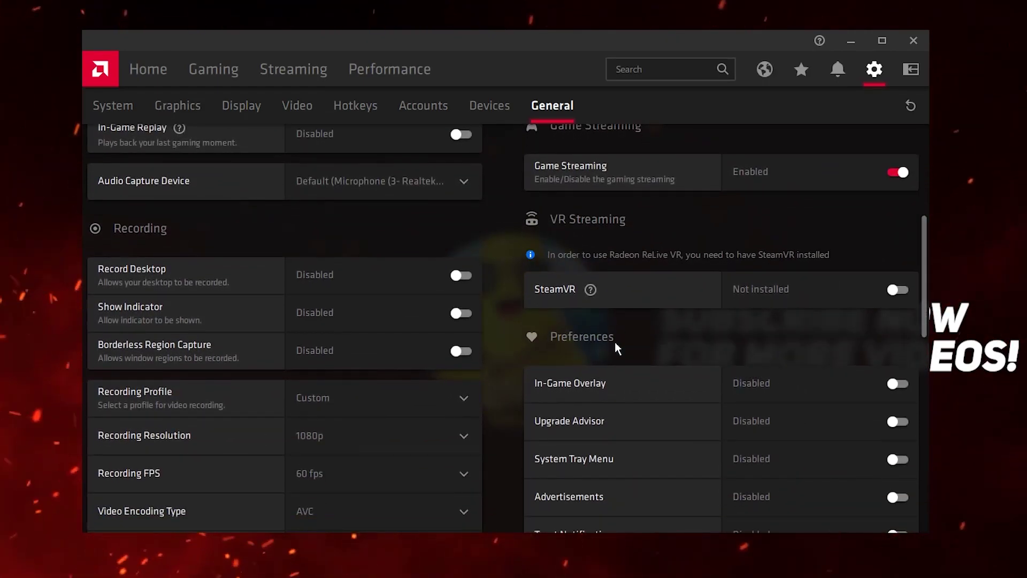
scroll(827, 329, down, 5)
scroll(878, 222, up, 2)
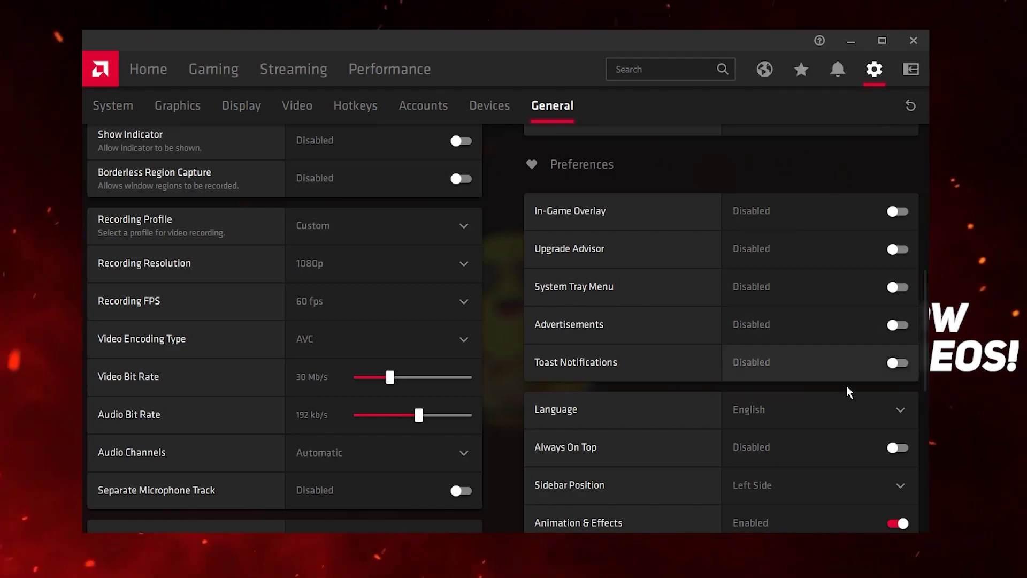
- Review the Performance metrics and the global Tuning controls, and close AMD Radeon Software
click(398, 80)
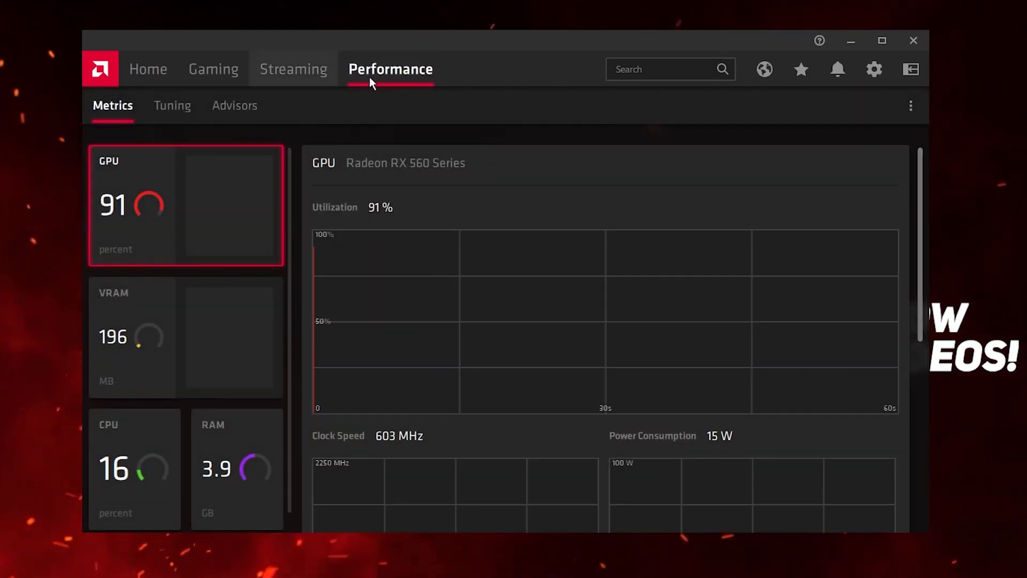
click(162, 105)
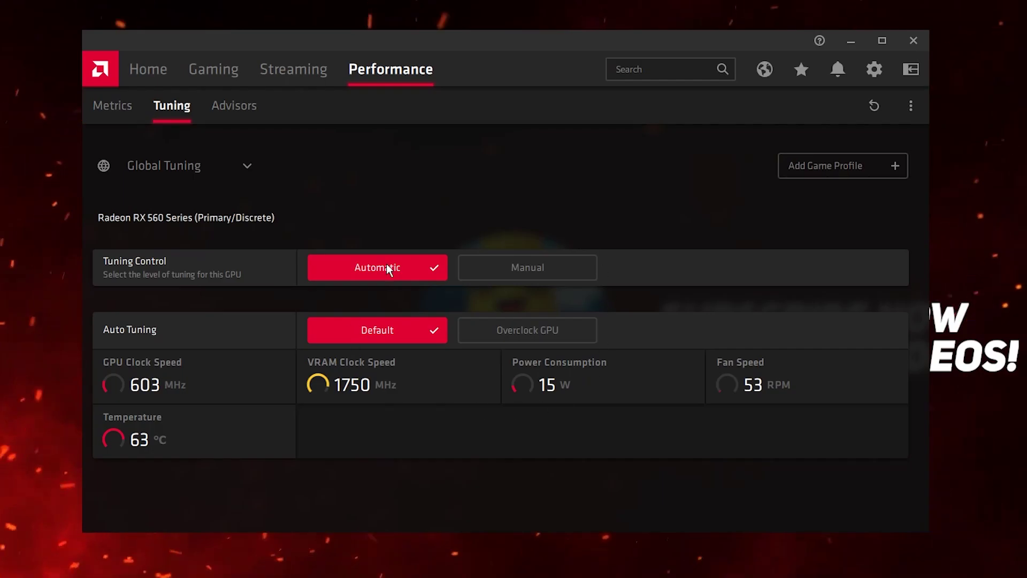
click(912, 41)
- Open the desktop folder AMD HIGH PERFORMANCE SETTING in a maximized window and select its two .reg files
drag(404, 100, 551, 197)
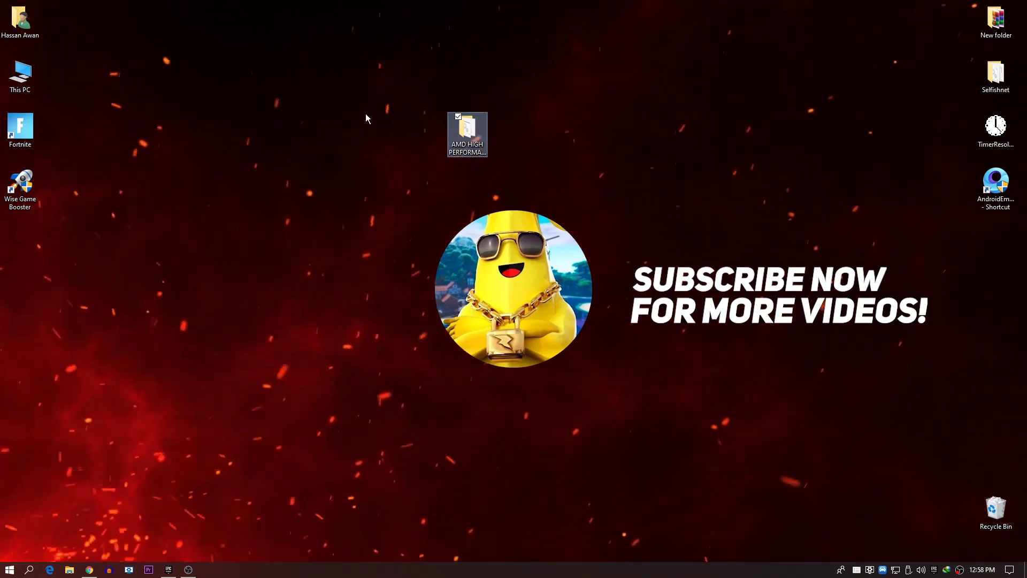
click(319, 142)
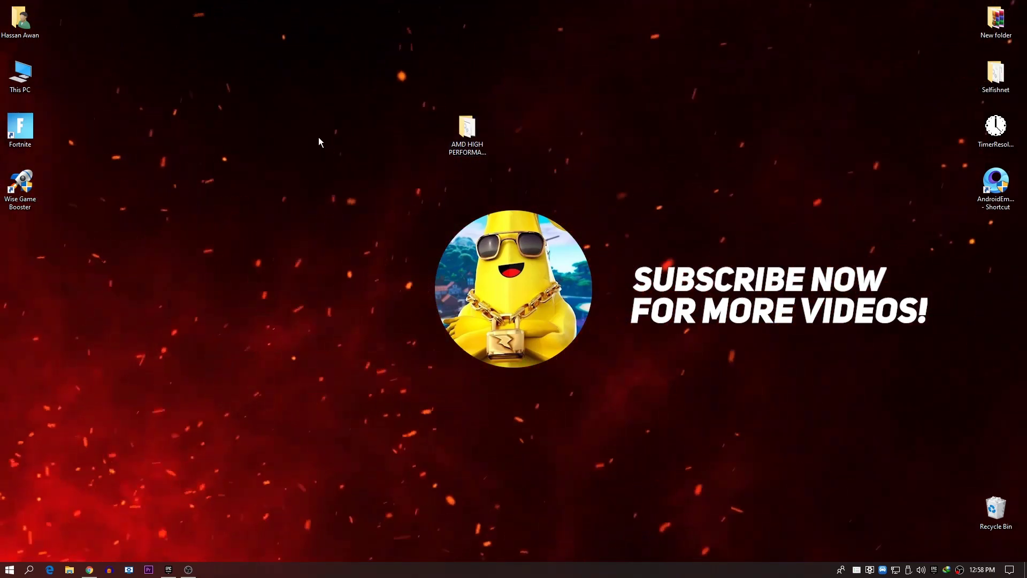
double_click(466, 130)
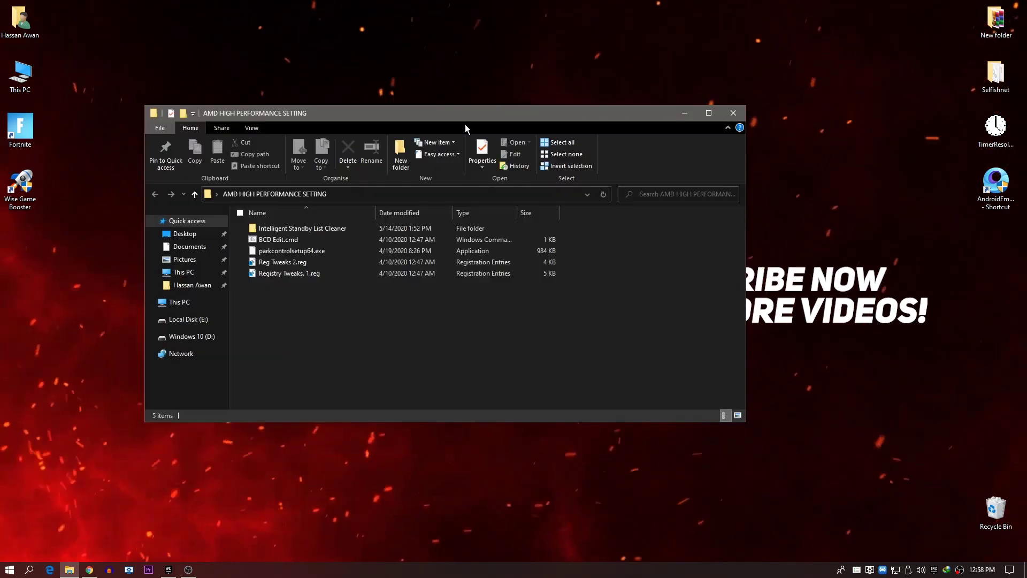
double_click(518, 116)
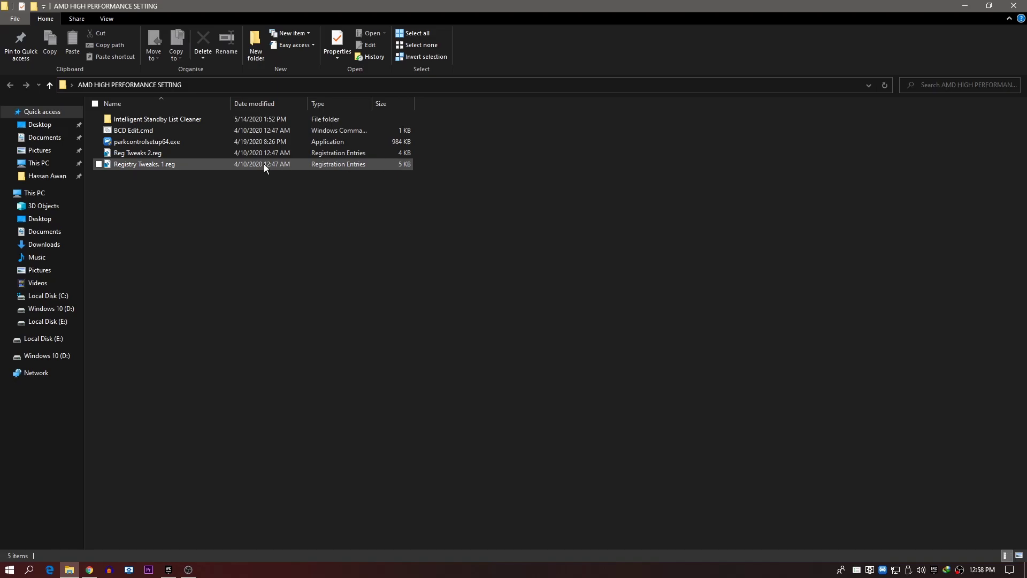
drag(125, 171, 175, 157)
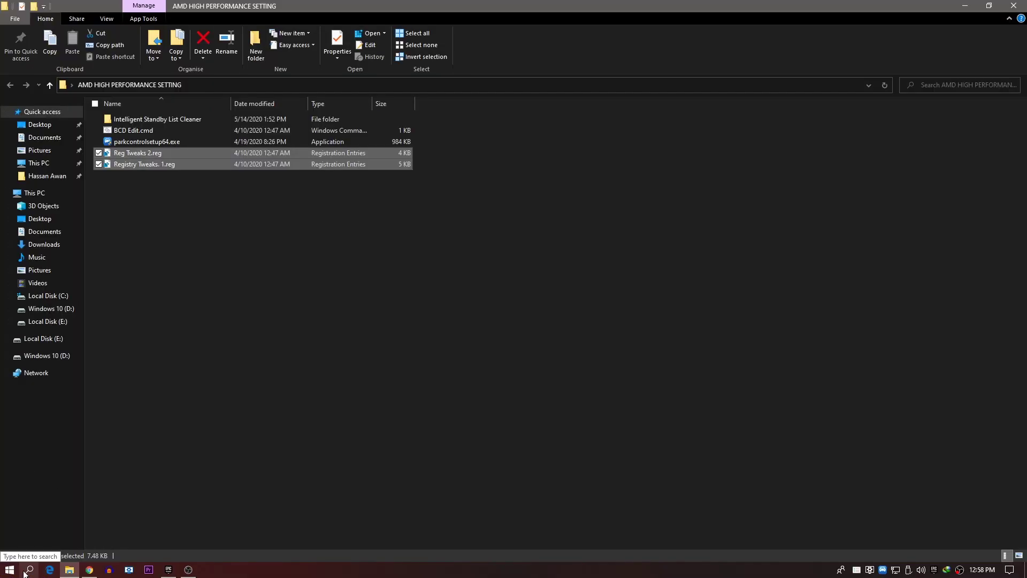
- Search Windows for "RESTORE" and open the Create a restore point settings
click(31, 571)
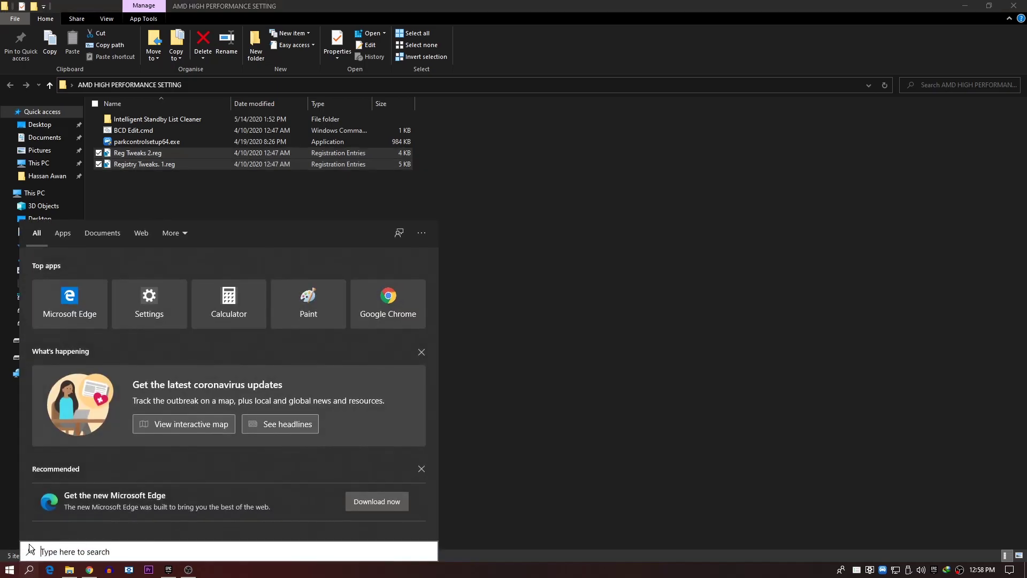
text(RES)
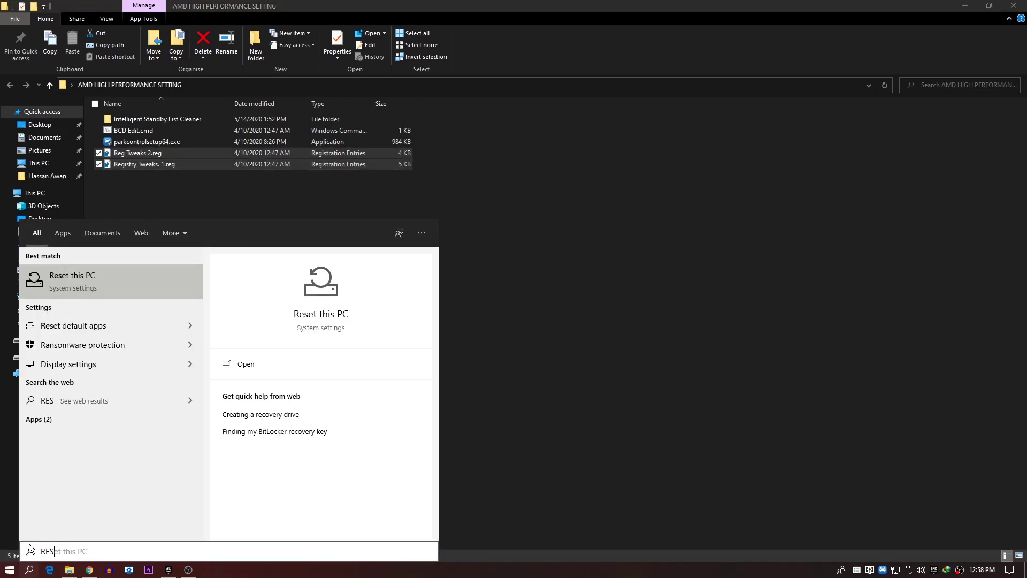
text(TORE)
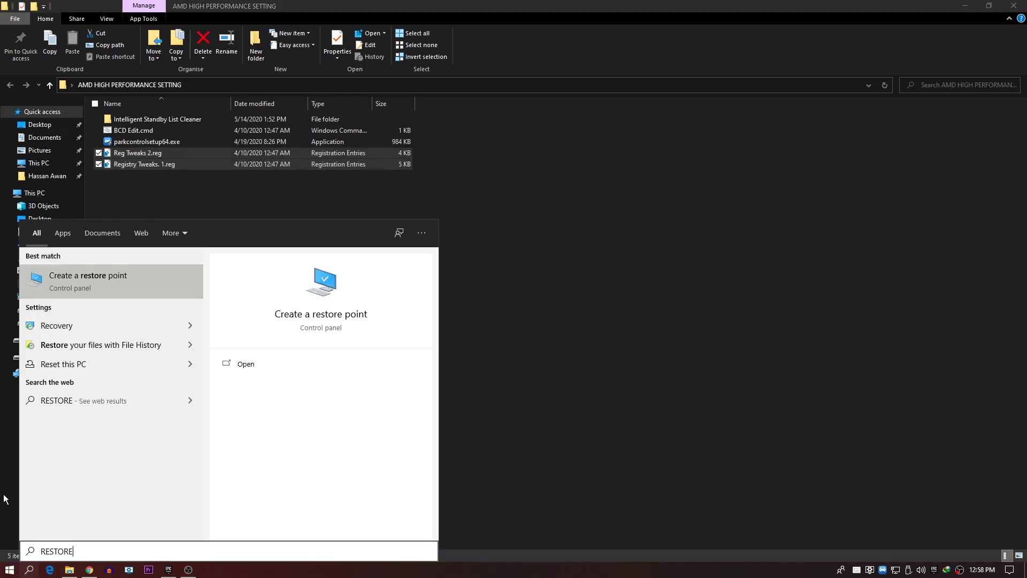
click(107, 280)
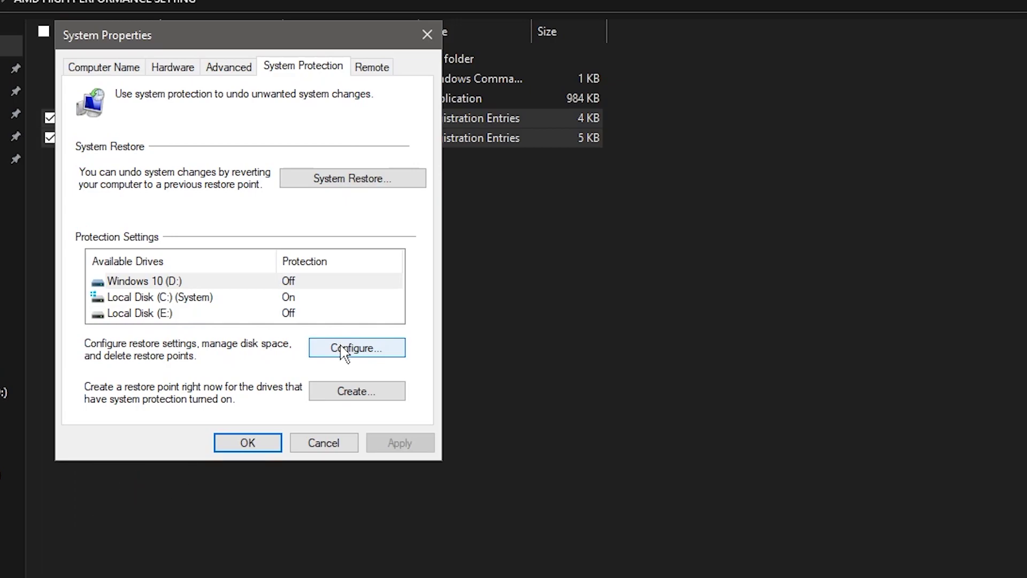
- Turn on system protection for the Windows 10 (D:) drive and apply the change
click(343, 351)
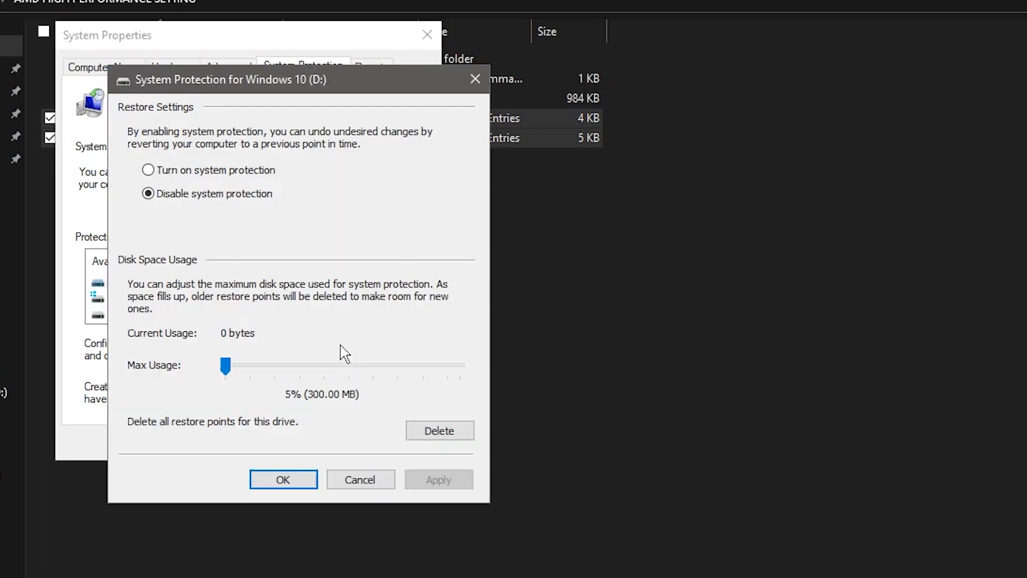
click(184, 171)
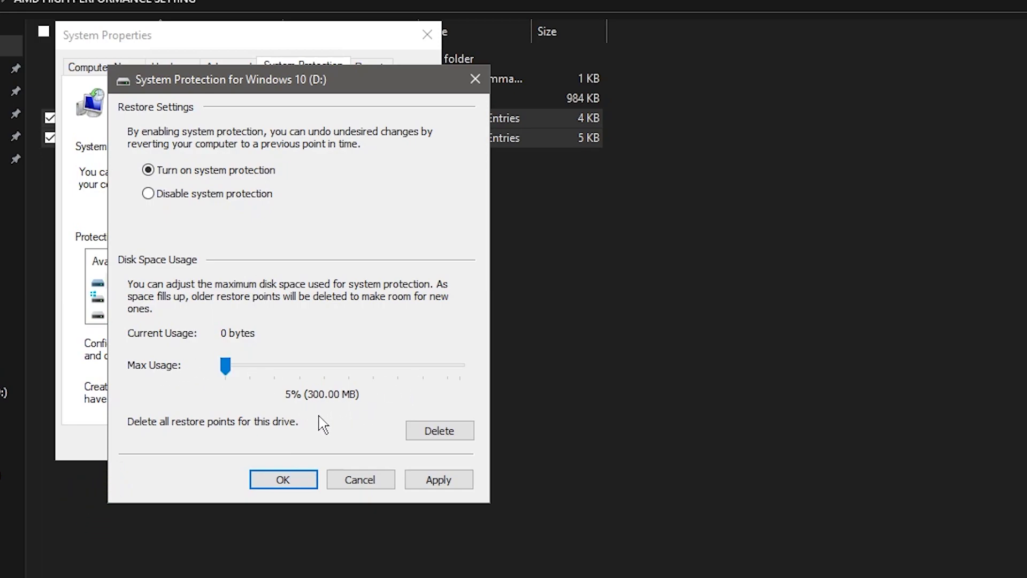
click(444, 481)
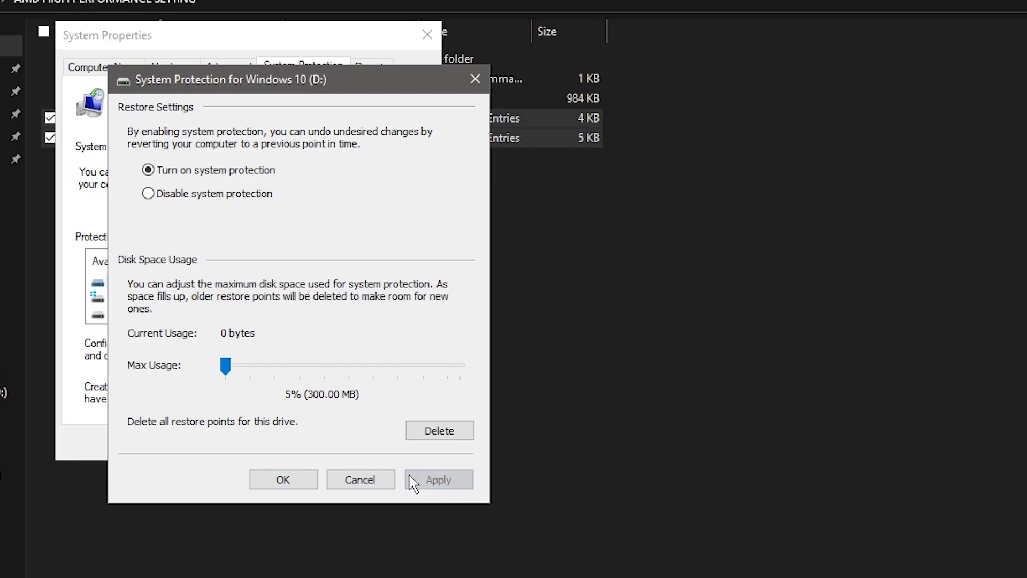
click(284, 479)
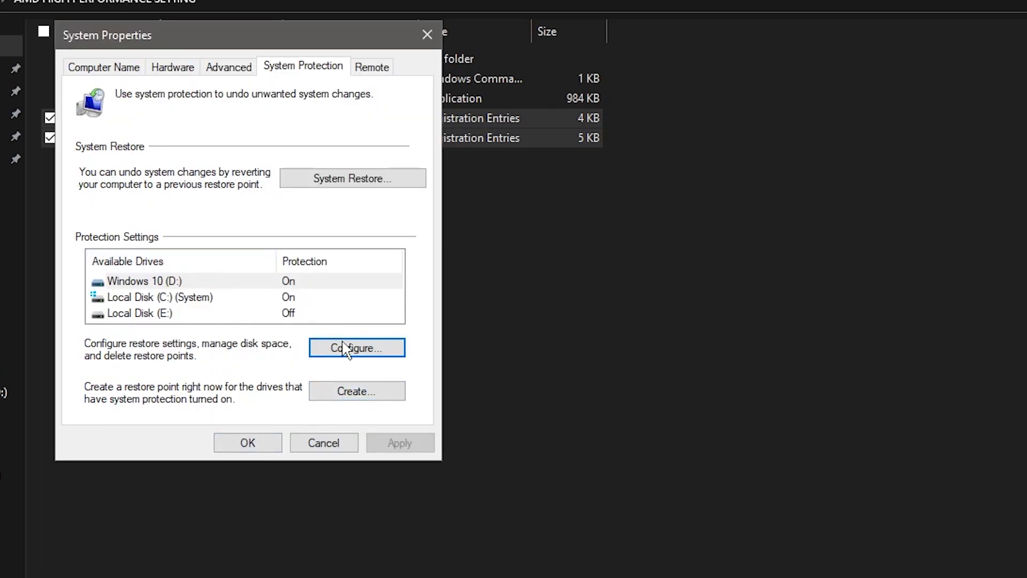
- Create a restore point with the description RIPEX, close System Properties and clear the file selection
click(347, 393)
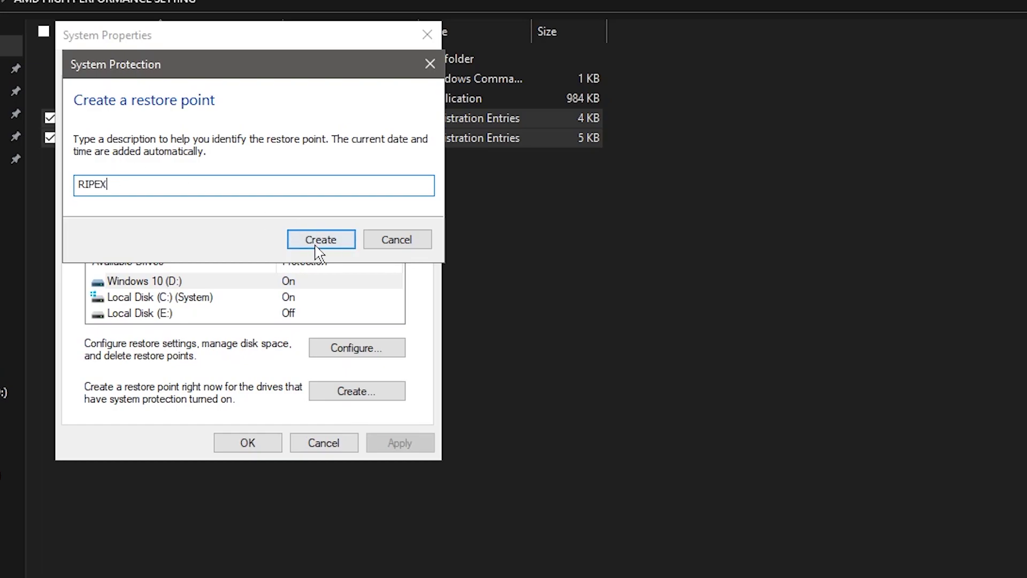
click(316, 246)
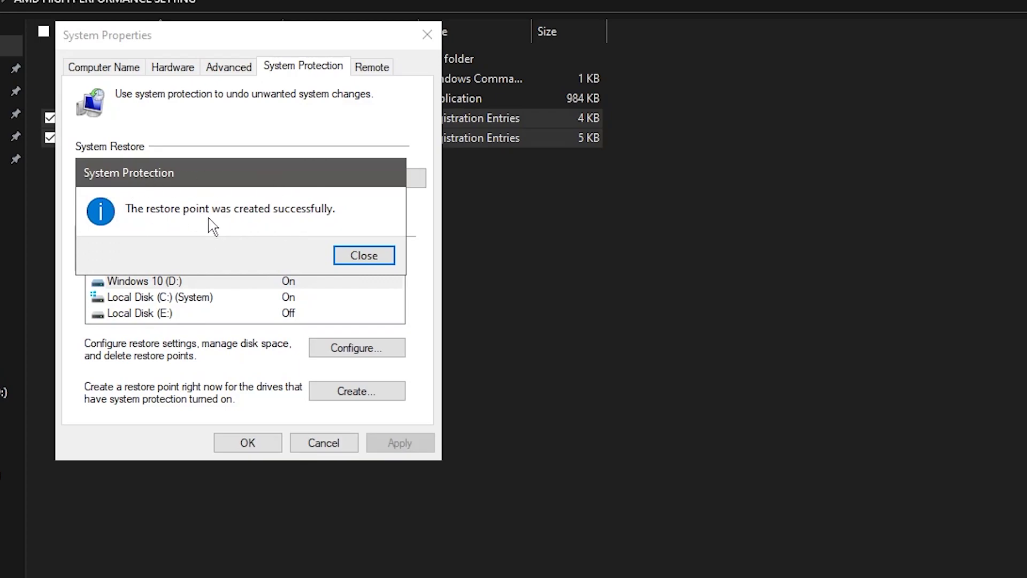
click(341, 257)
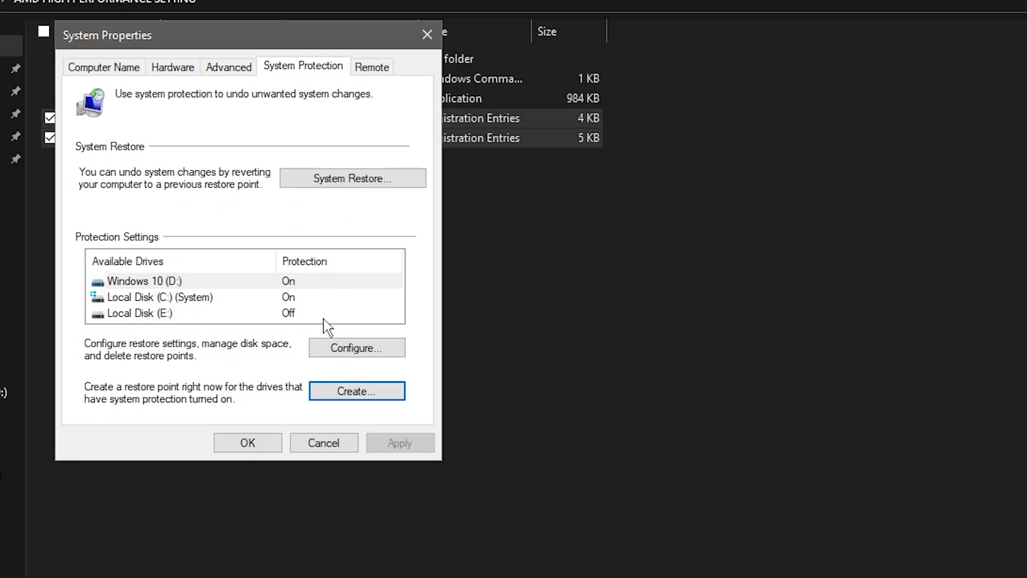
click(249, 442)
click(259, 261)
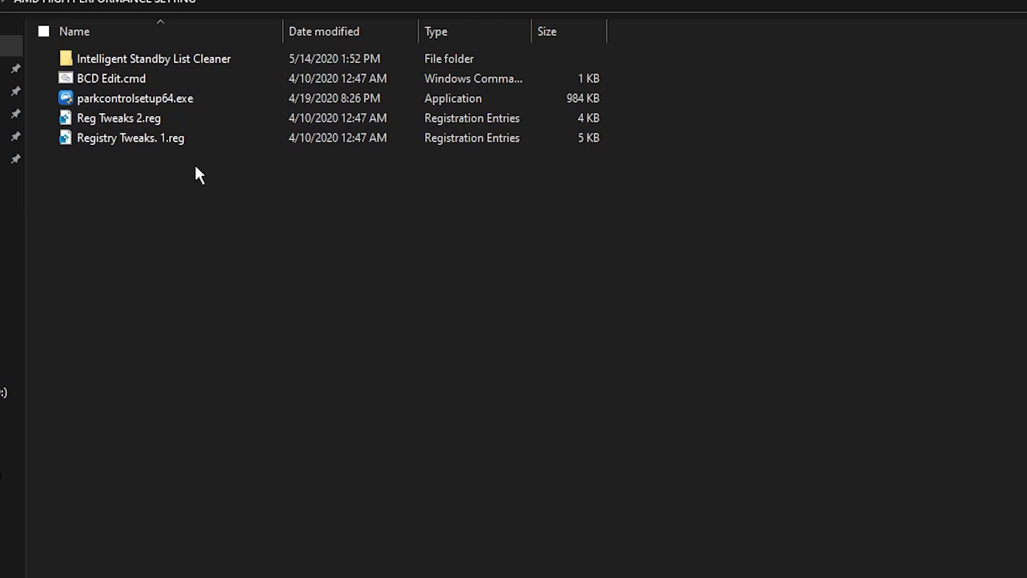
- Merge Registry Tweaks. 1.reg into the Windows registry and dismiss the Registry Editor dialog
right_click(119, 142)
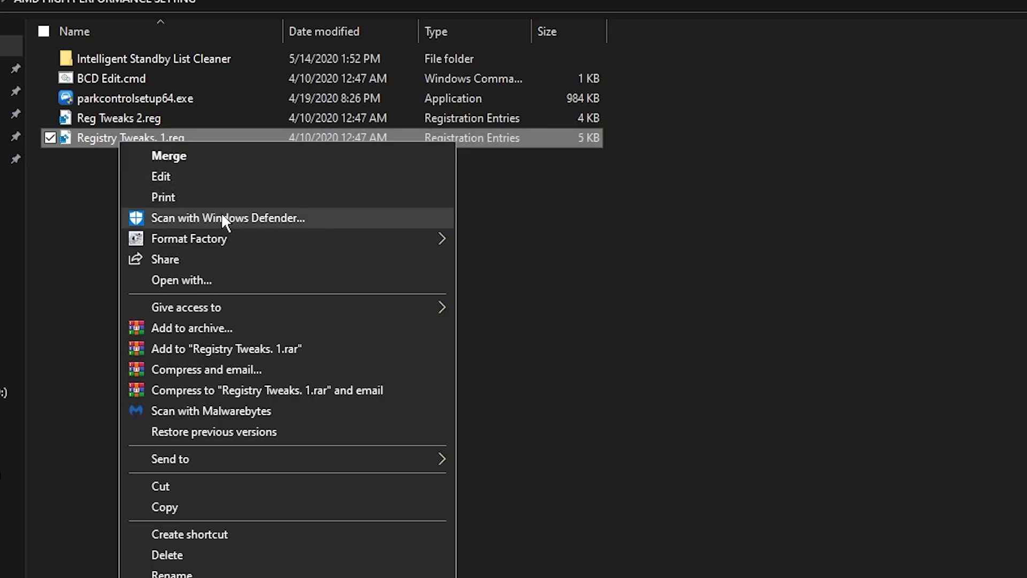
click(180, 153)
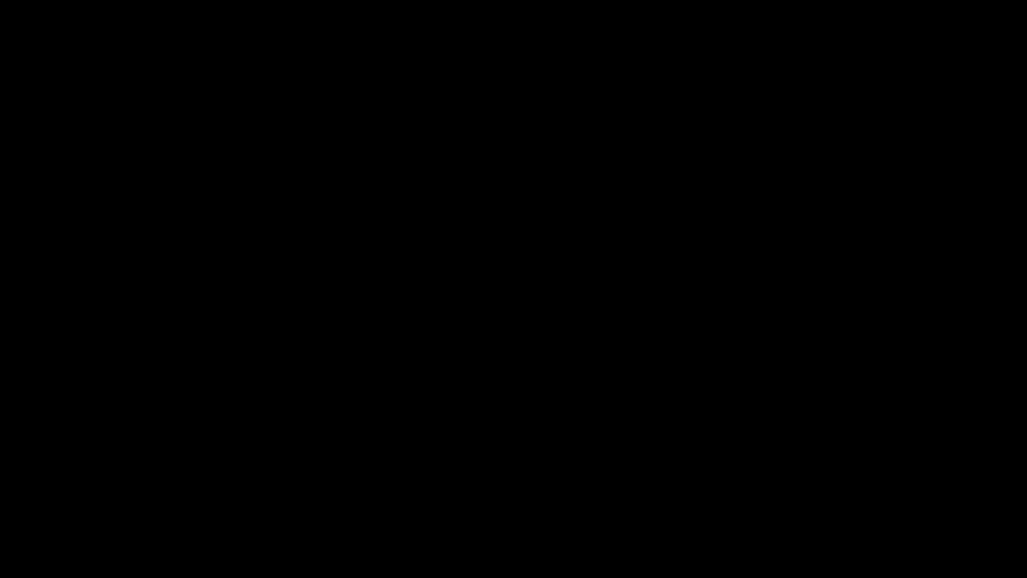
key(Return)
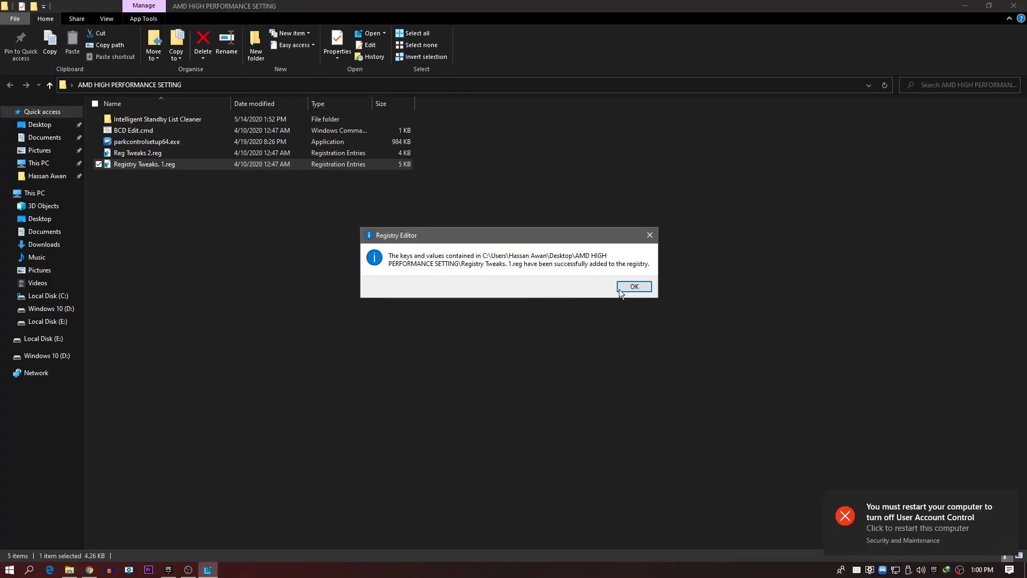
key(Return)
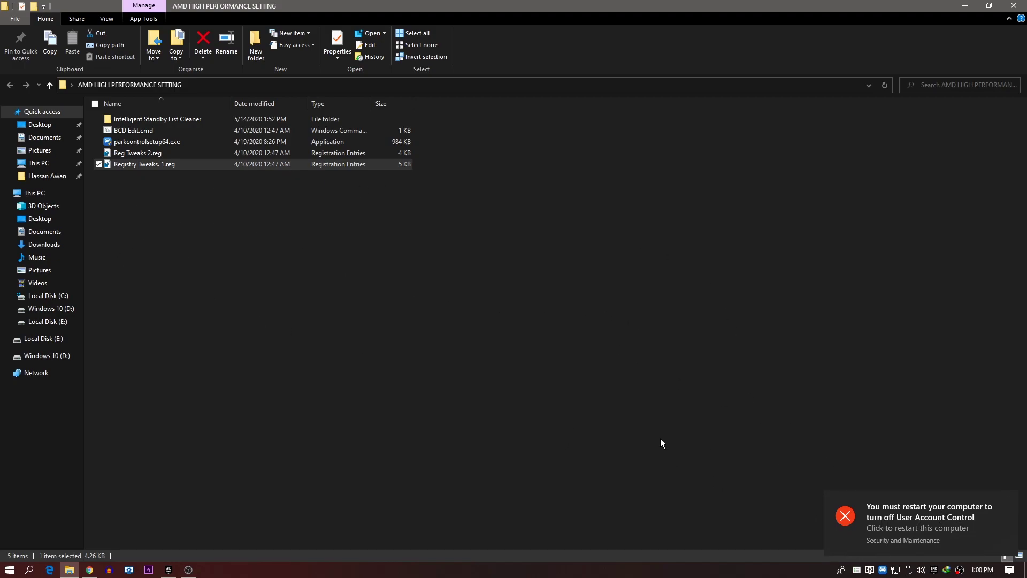
- Try to merge Reg Tweaks 2.reg into the Windows registry
double_click(137, 156)
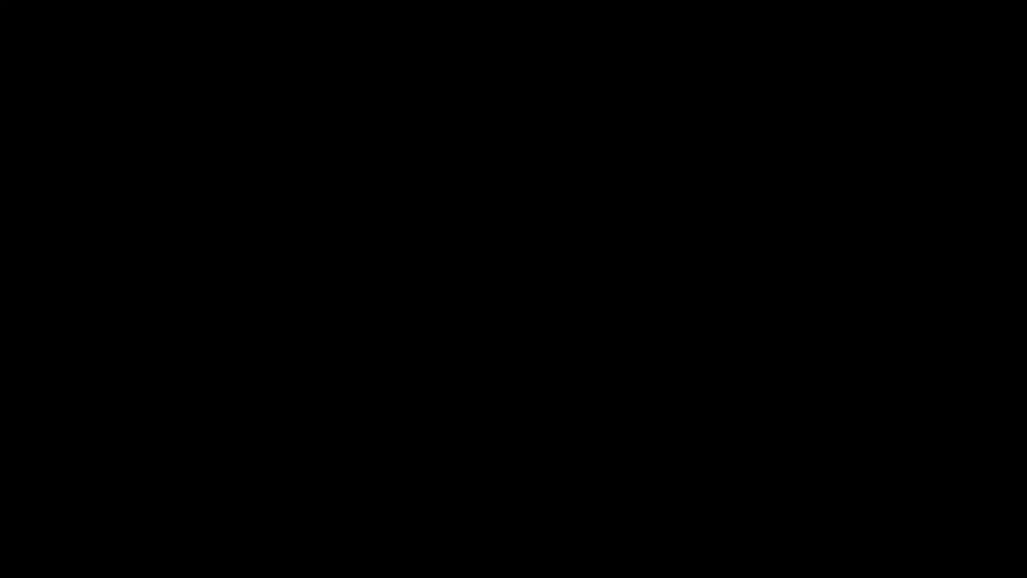
key(Escape)
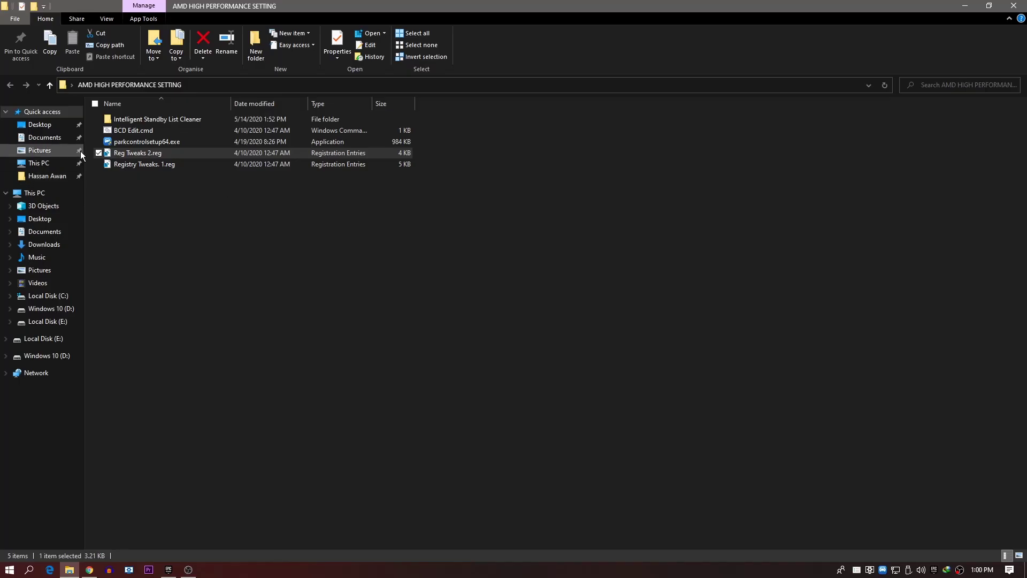
- Try to run the BCD Edit.cmd script with normal user rights and close its command window
double_click(134, 130)
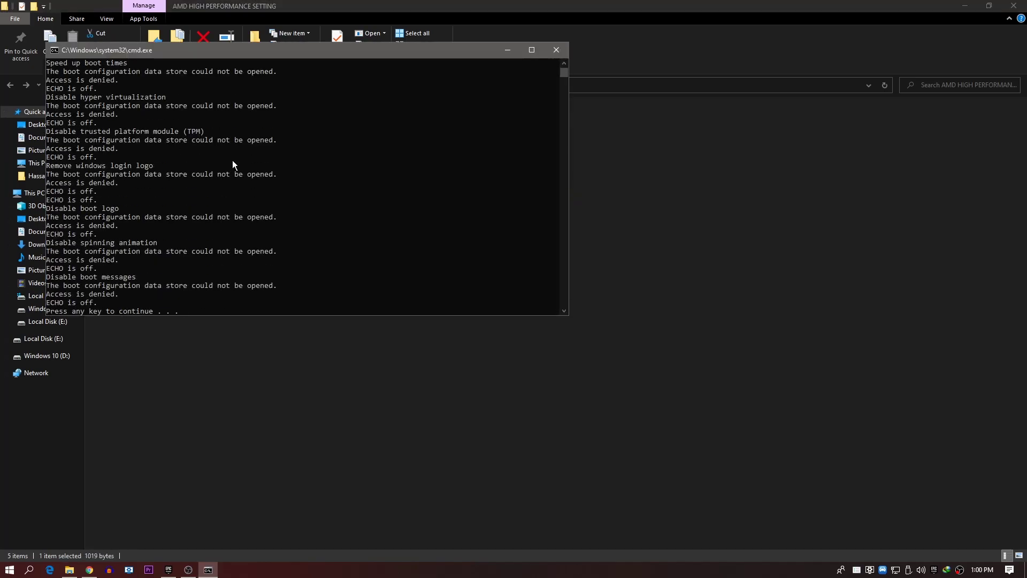
scroll(374, 128, down, 3)
click(558, 51)
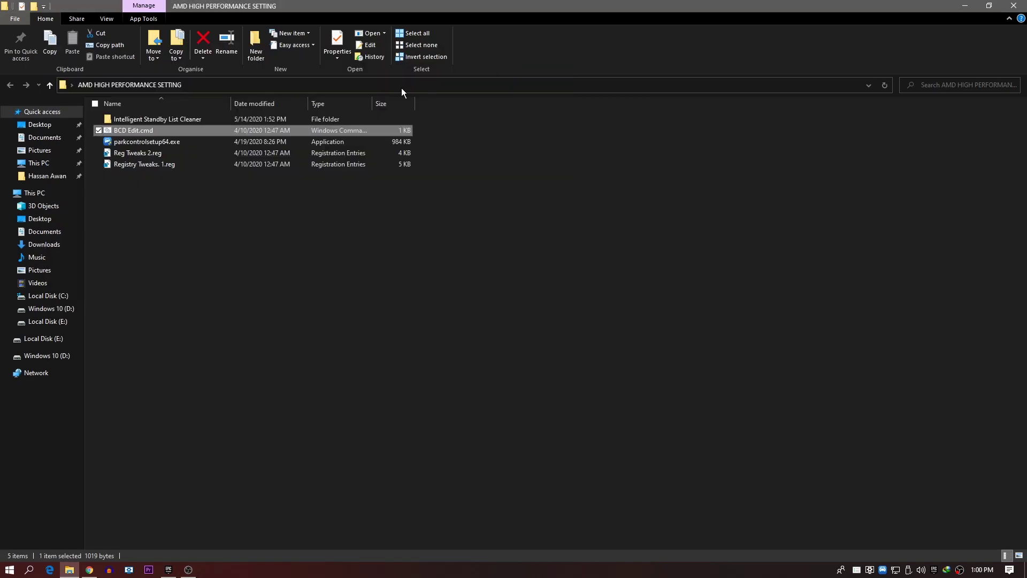
- Run the BCD Edit.cmd script with administrator rights and approve the elevation request
right_click(134, 129)
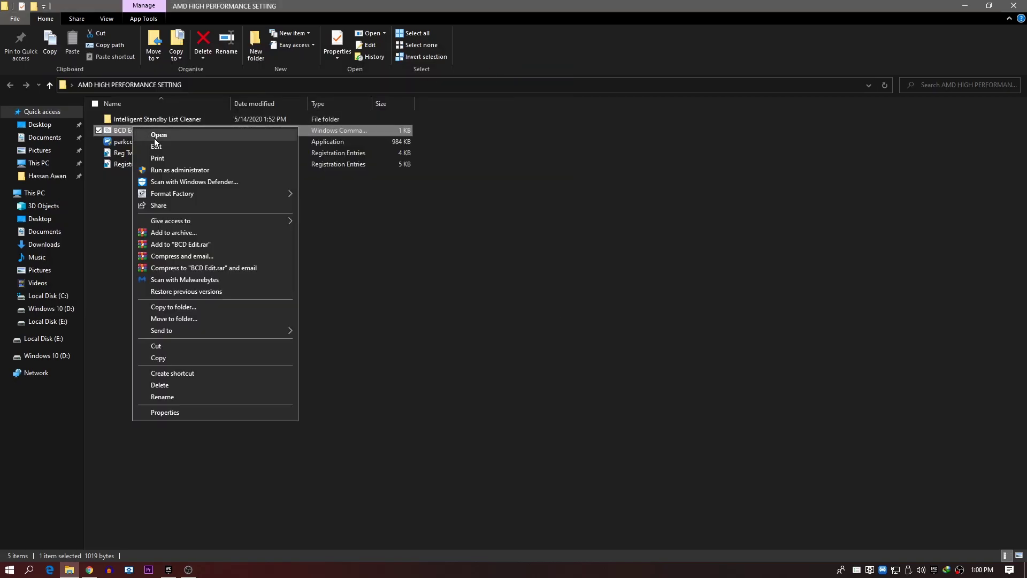
click(166, 169)
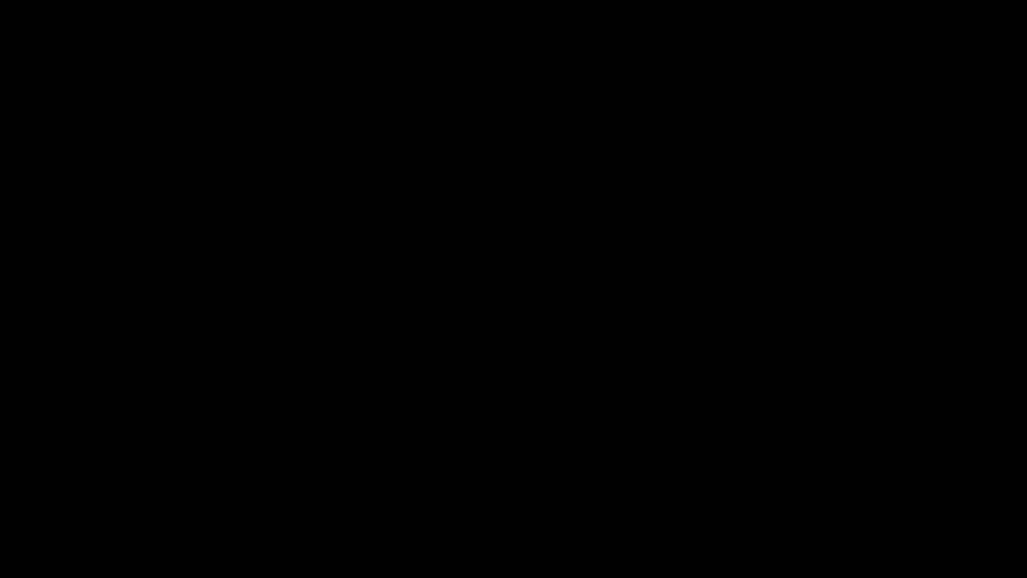
key(Return)
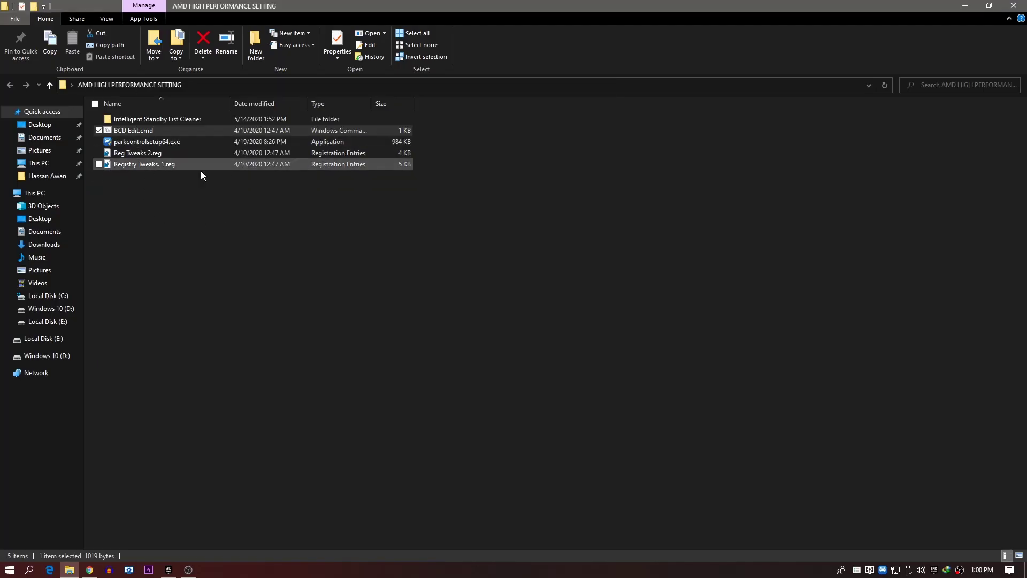
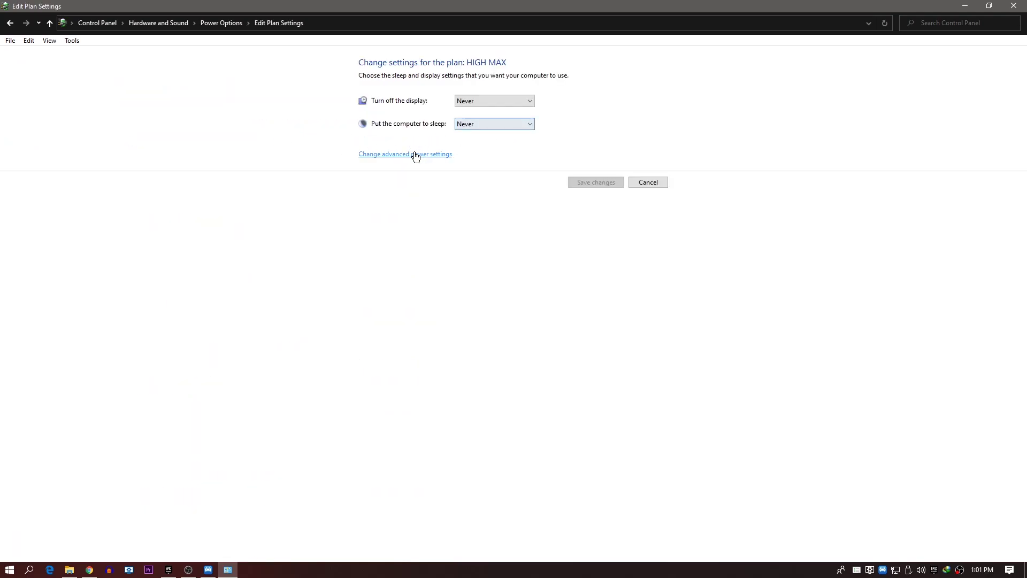
- In the HIGH MAX plan's advanced power settings, set the processor performance core parking over-utilisation threshold to 100% and confirm
click(382, 153)
scroll(271, 204, down, 5)
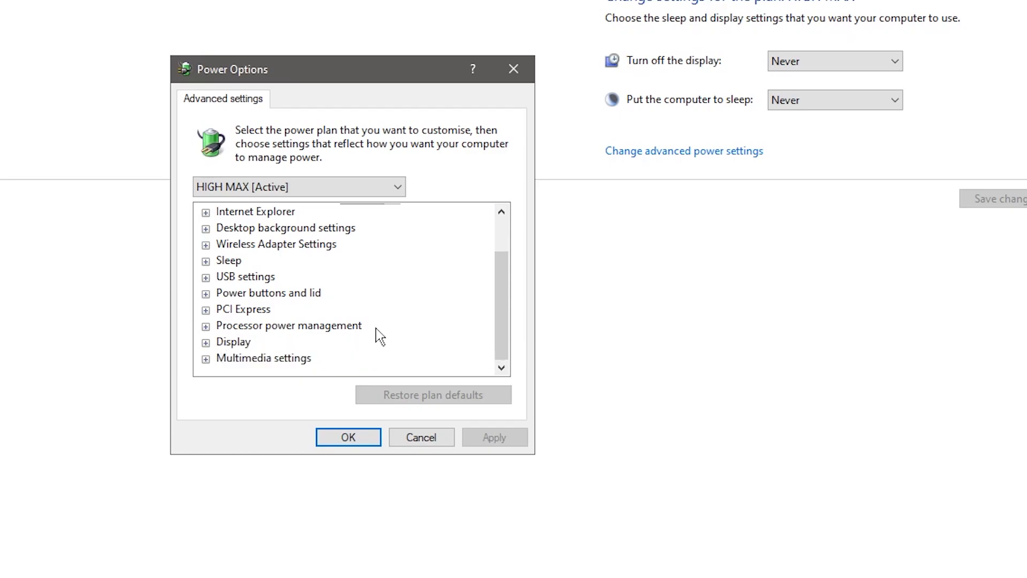
click(206, 327)
scroll(331, 309, down, 1)
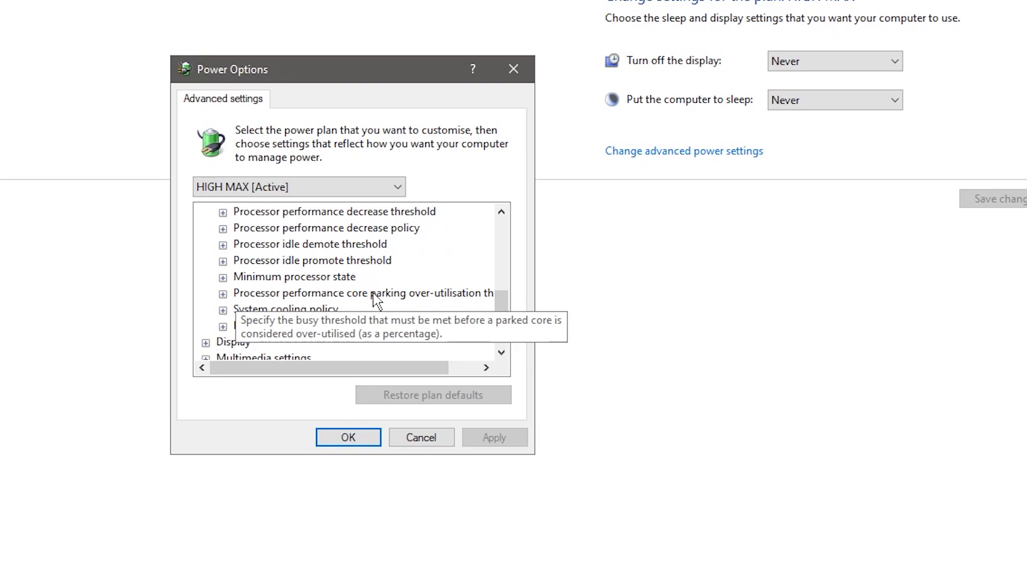
click(222, 294)
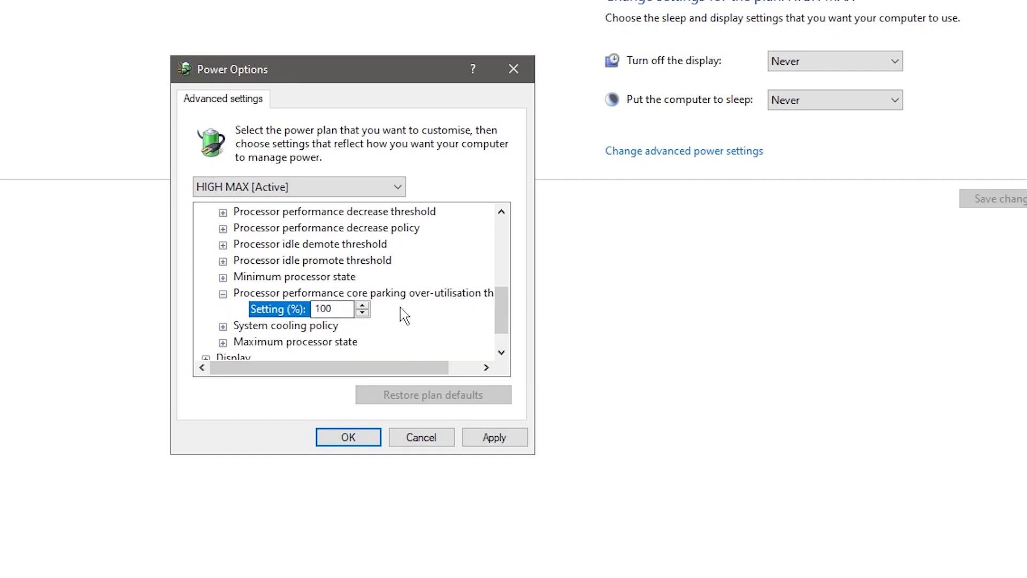
click(346, 451)
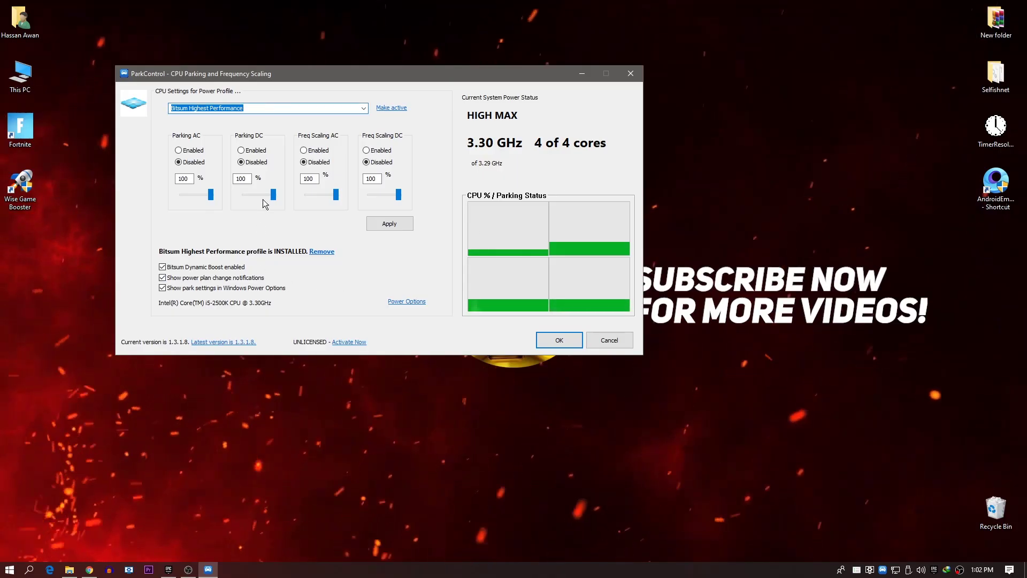
- Look through the power profiles available in ParkControl and close its window without choosing another profile
drag(285, 75, 398, 49)
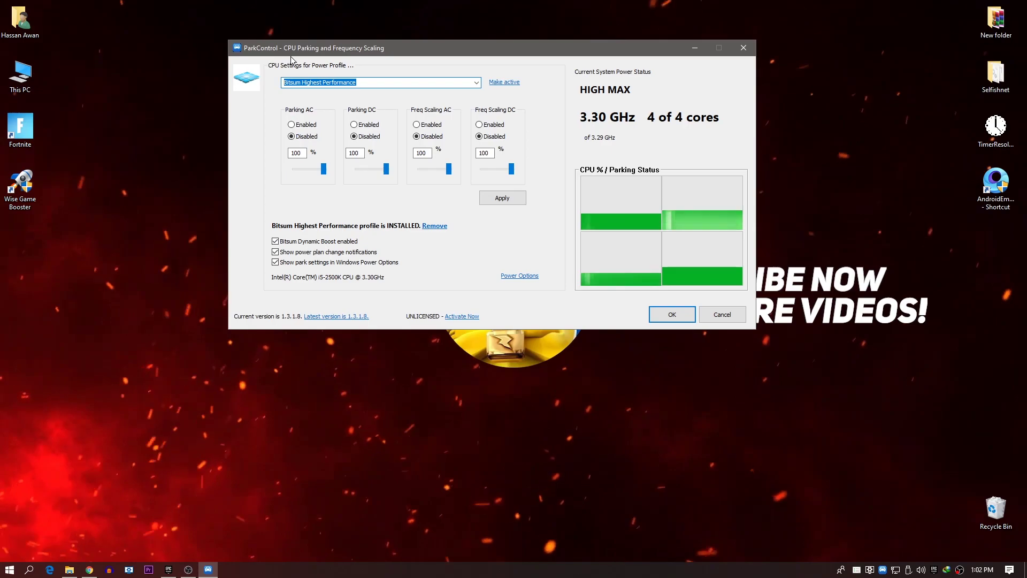
click(478, 83)
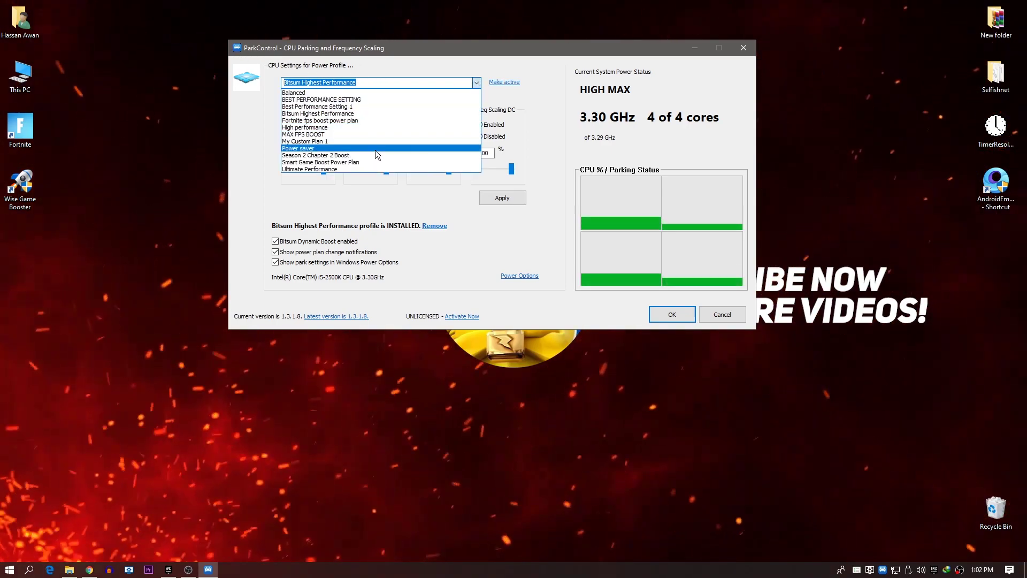
click(740, 49)
click(741, 50)
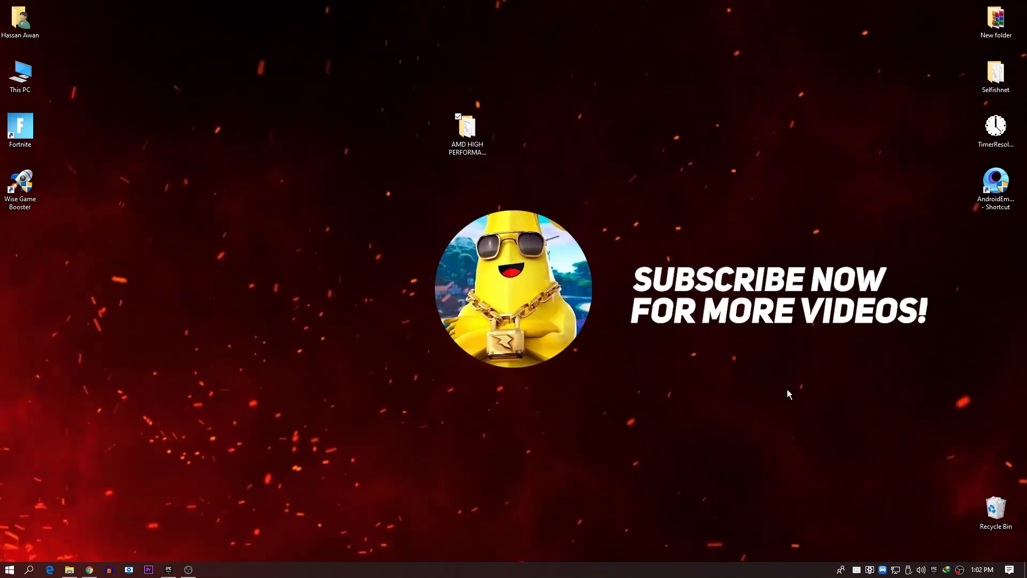
- Reopen ParkControl, disable Freq Scaling DC for the HIGH MAX profile, apply the change and confirm
click(883, 570)
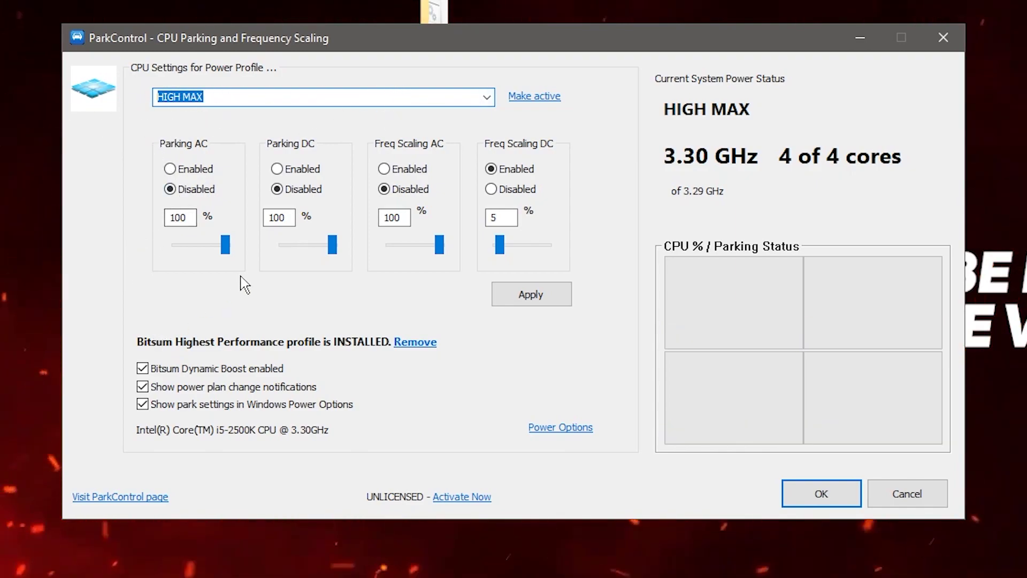
click(490, 190)
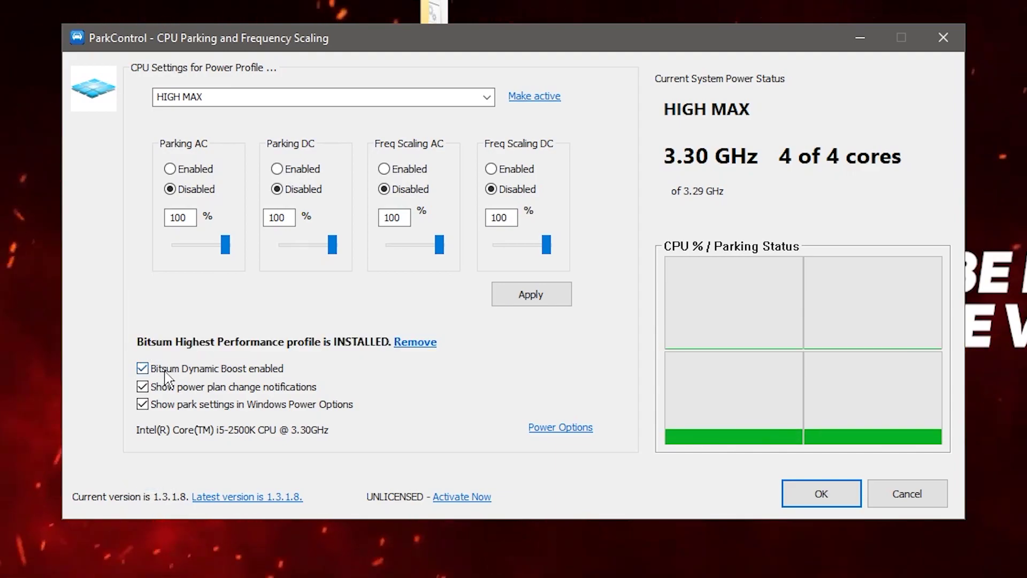
mouse_move(284, 374)
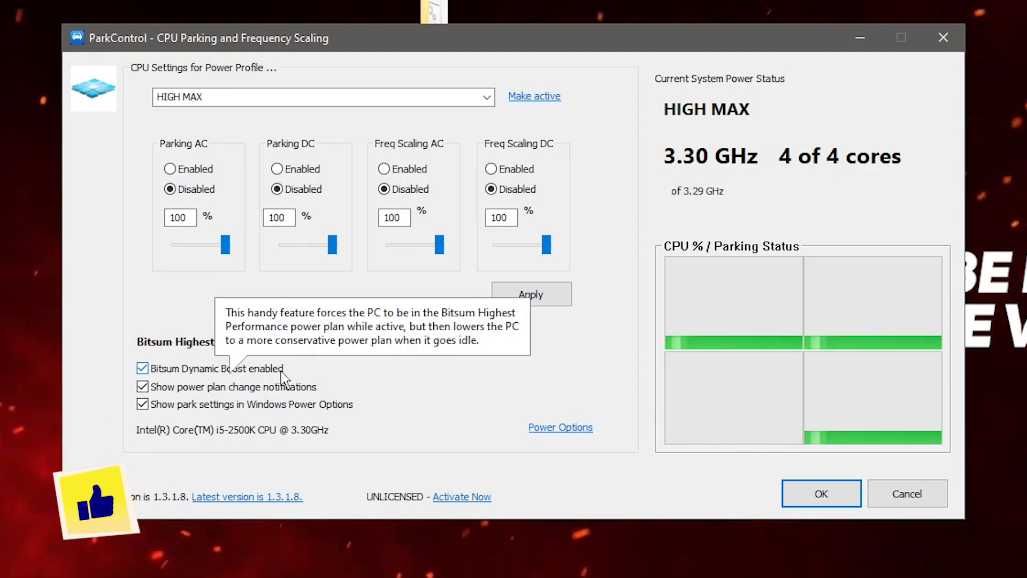
click(547, 295)
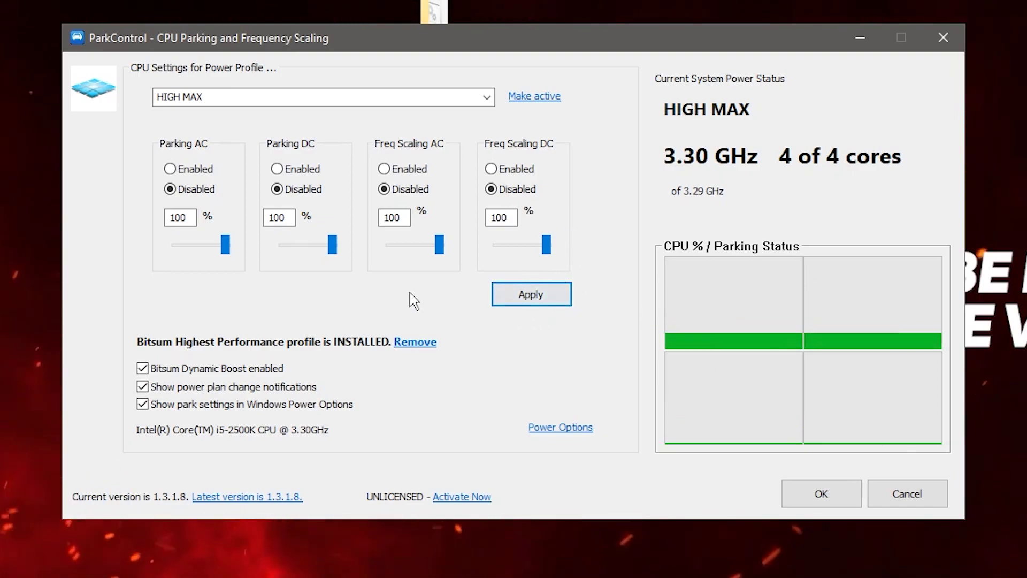
click(818, 495)
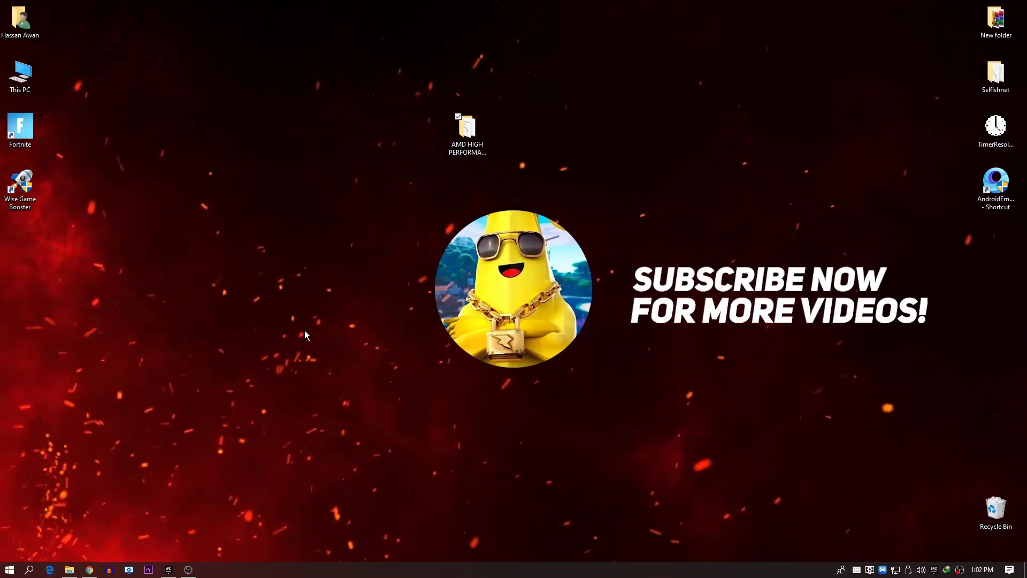
- Run Intelligent standby list cleaner ISLC.exe as administrator from the AMD HIGH PERFORMANCE SETTING folder, stop the cleaner and go to its list size value
double_click(467, 128)
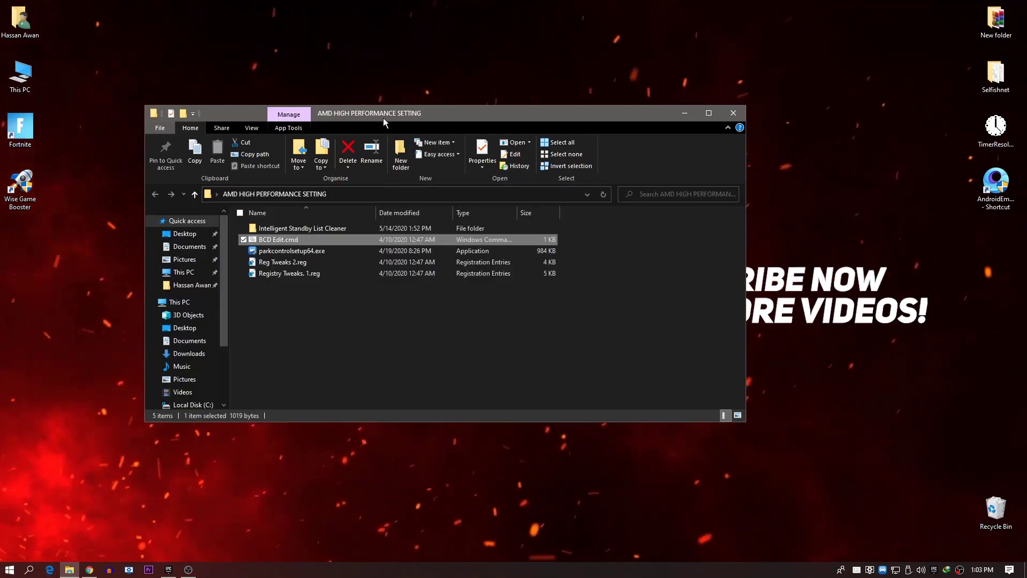
double_click(286, 227)
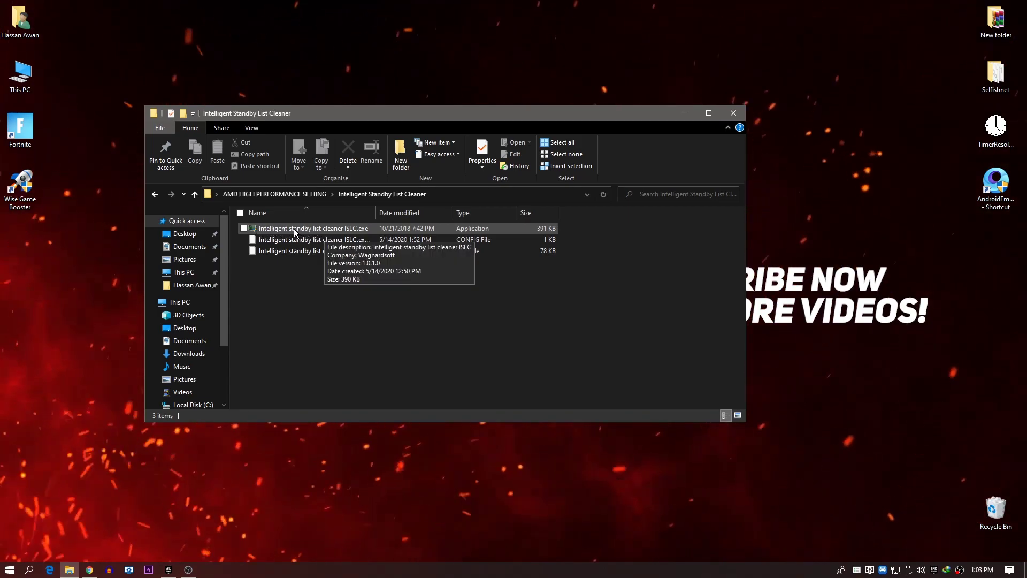
right_click(294, 229)
click(315, 252)
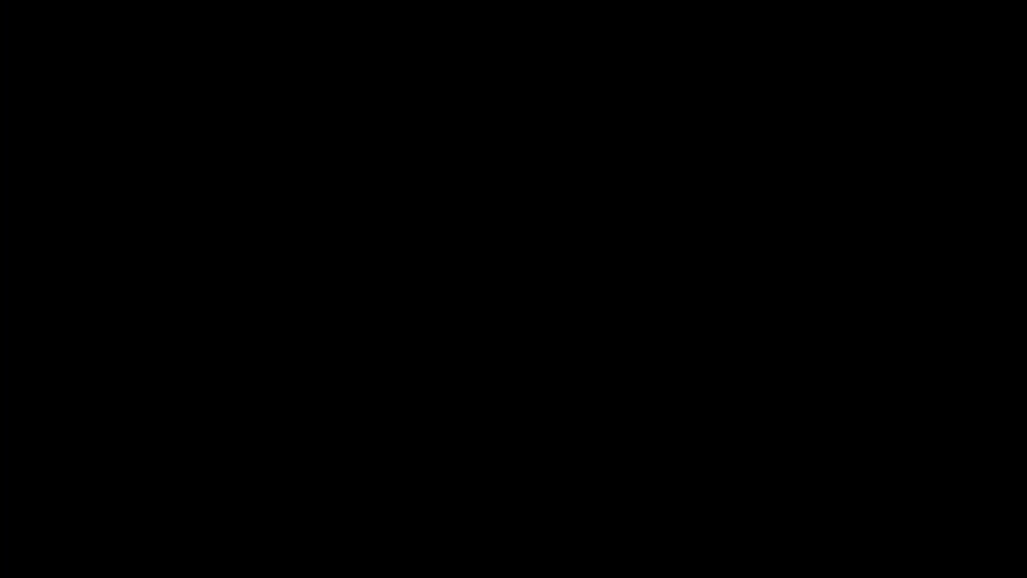
click(449, 352)
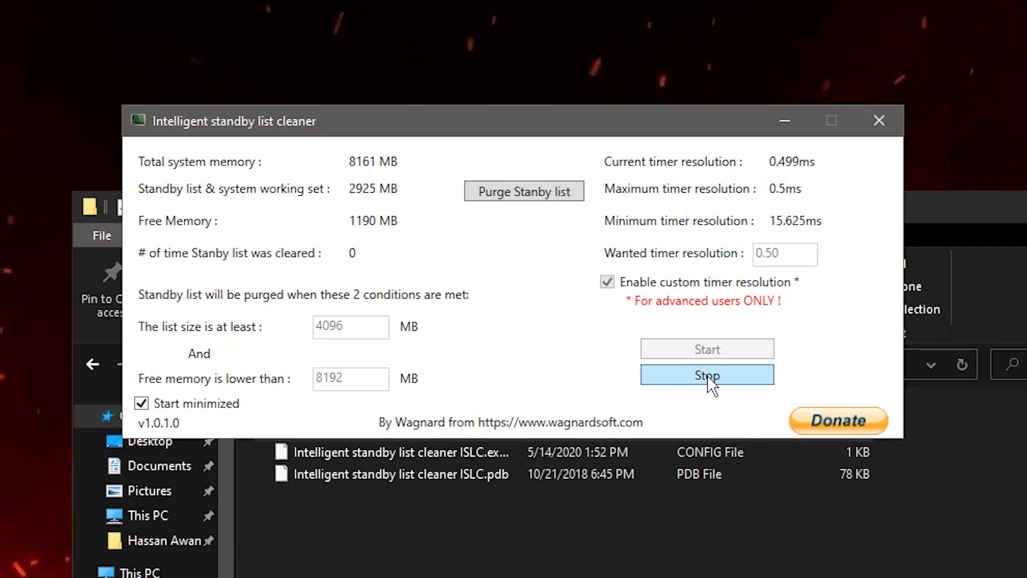
click(473, 202)
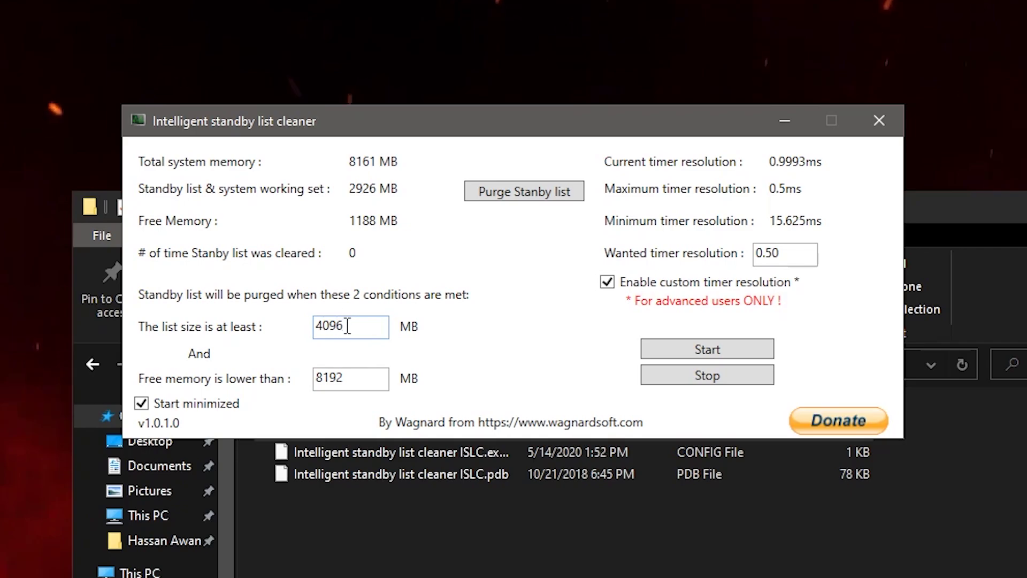
drag(361, 326, 312, 330)
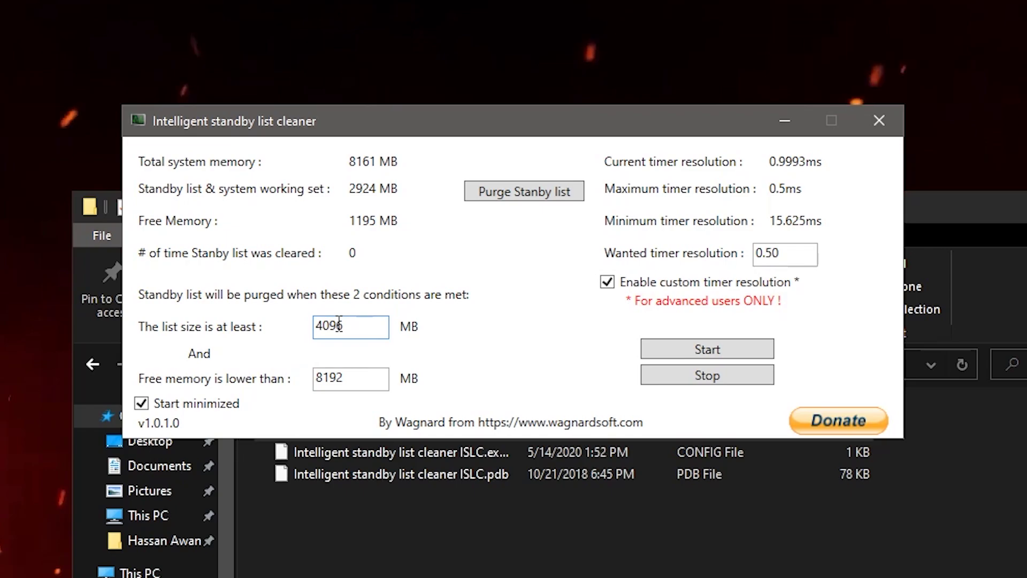
- Switch to Calculator and multiply 8 by 1024 to convert the RAM size to megabytes
click(29, 570)
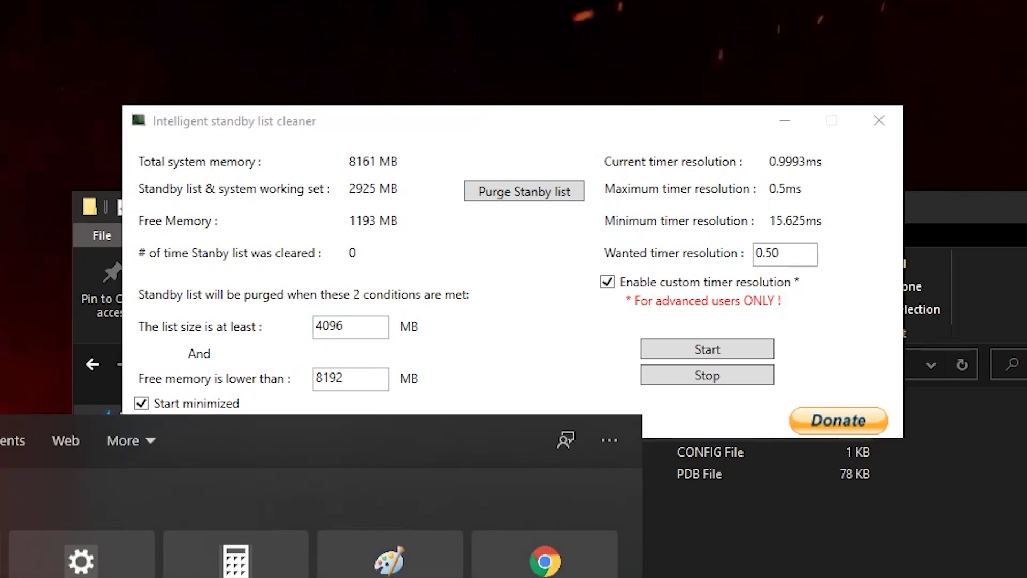
text(CAL)
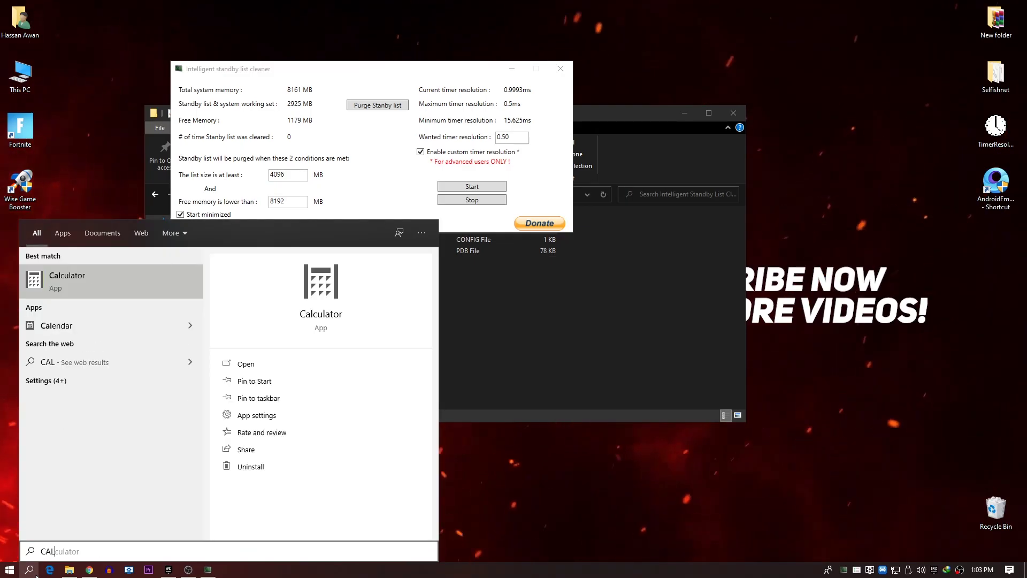
key(Return)
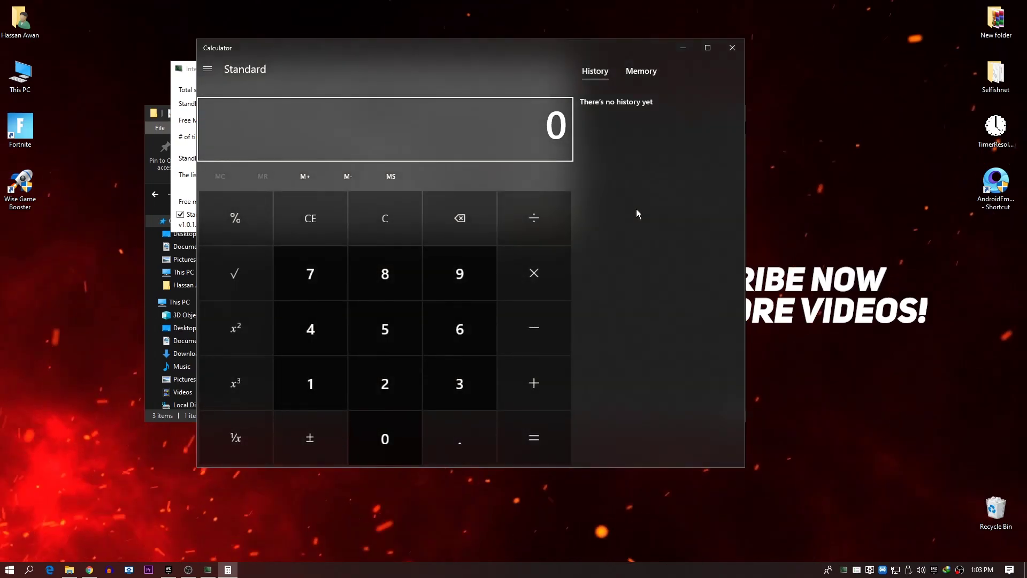
click(418, 270)
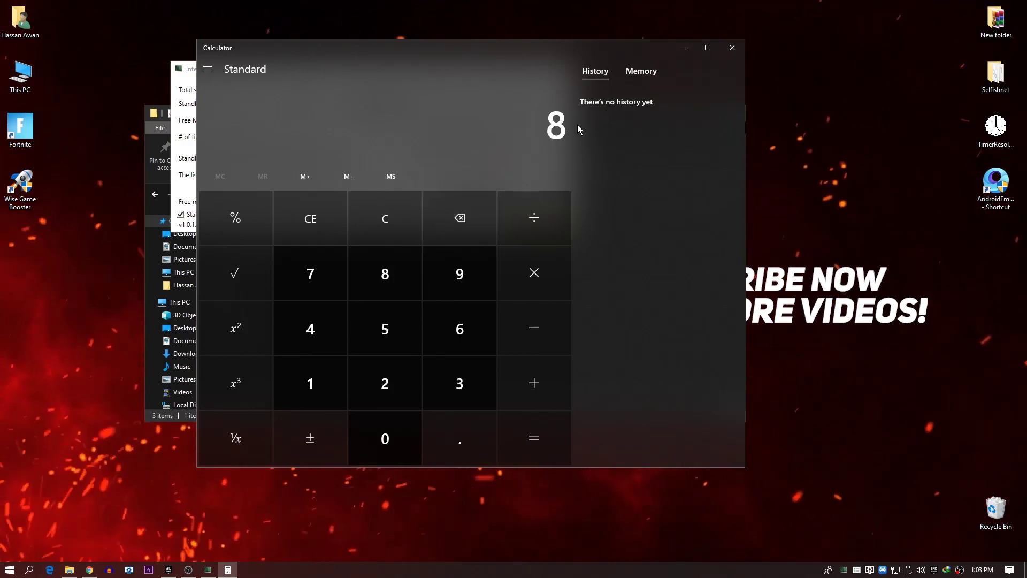
click(556, 273)
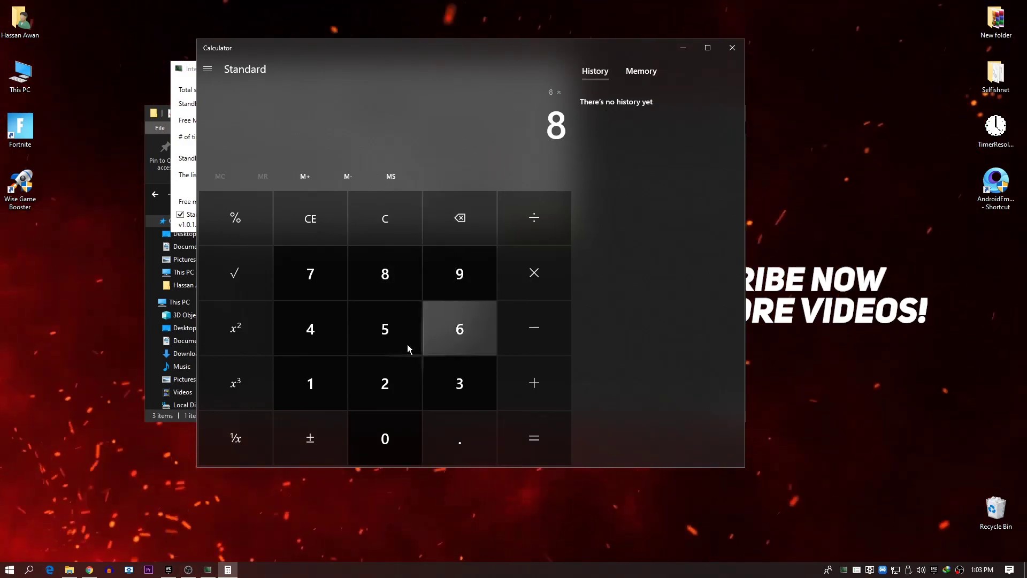
click(311, 384)
click(385, 439)
click(385, 384)
click(310, 329)
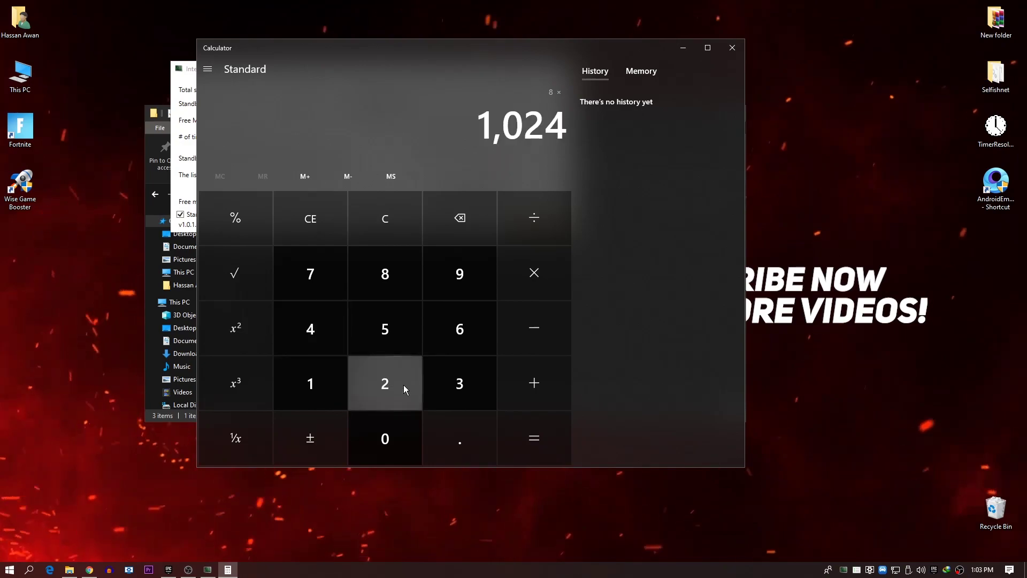
click(527, 442)
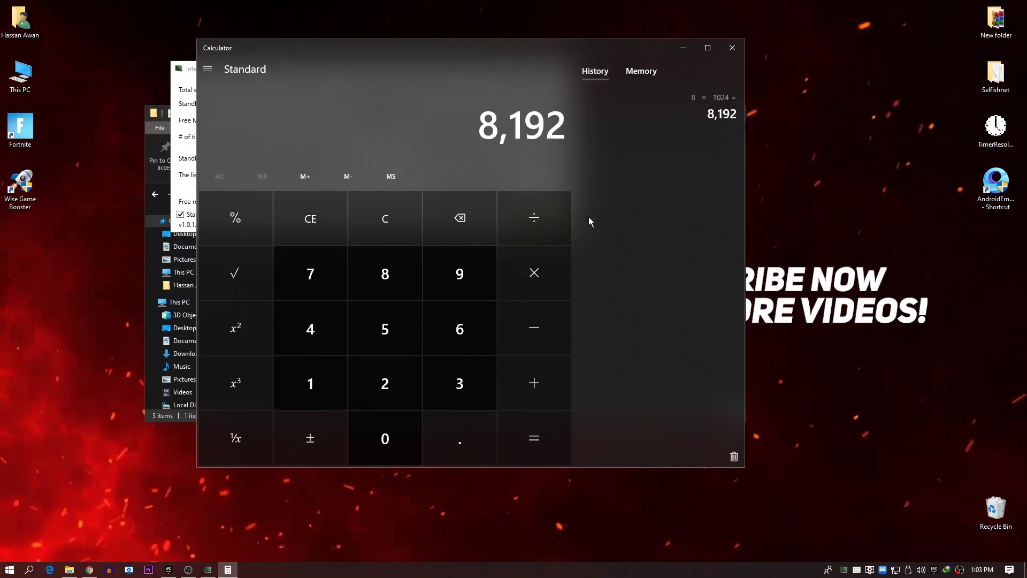
- Divide the converted RAM size by 2 to get the list size threshold
click(534, 218)
click(385, 384)
click(518, 445)
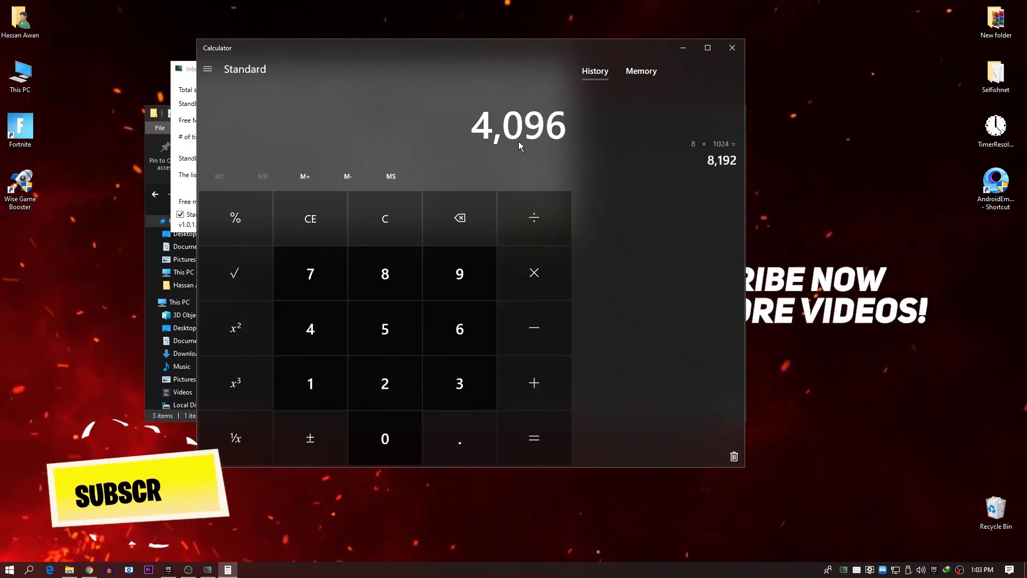
- Return to Intelligent standby list cleaner, start it with the custom timer resolution enabled and minimise it
drag(475, 54, 624, 57)
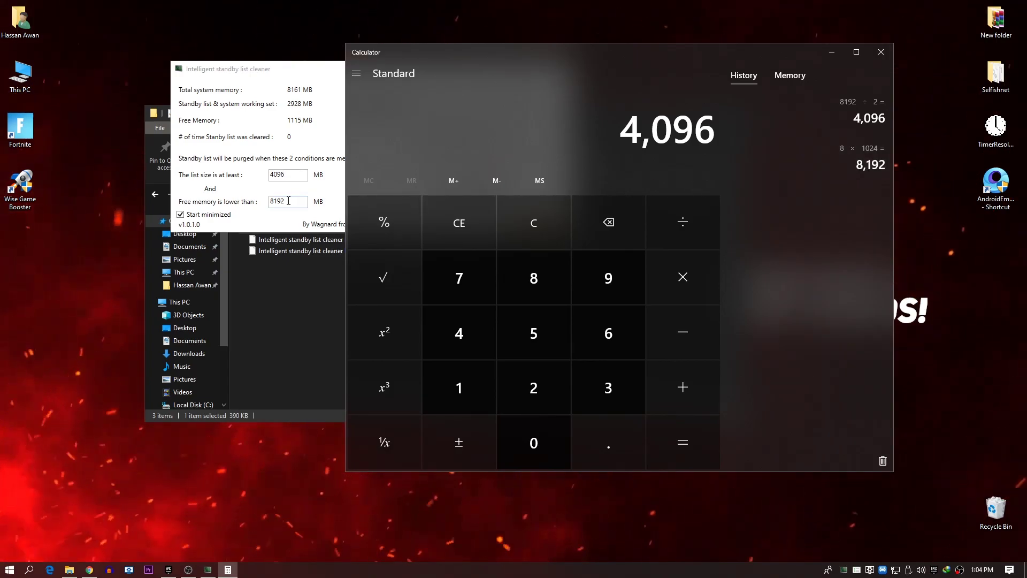
click(314, 70)
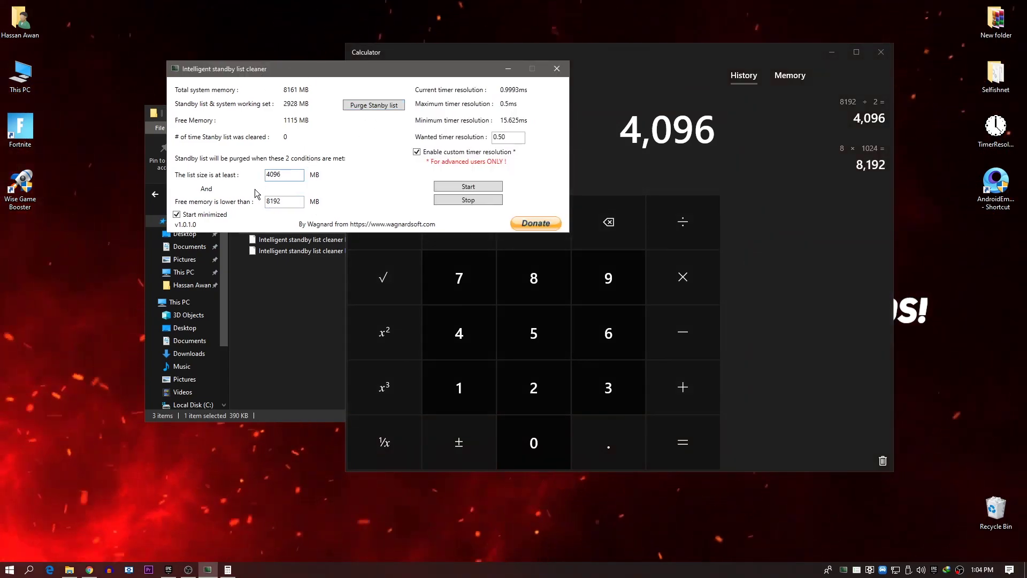
click(476, 187)
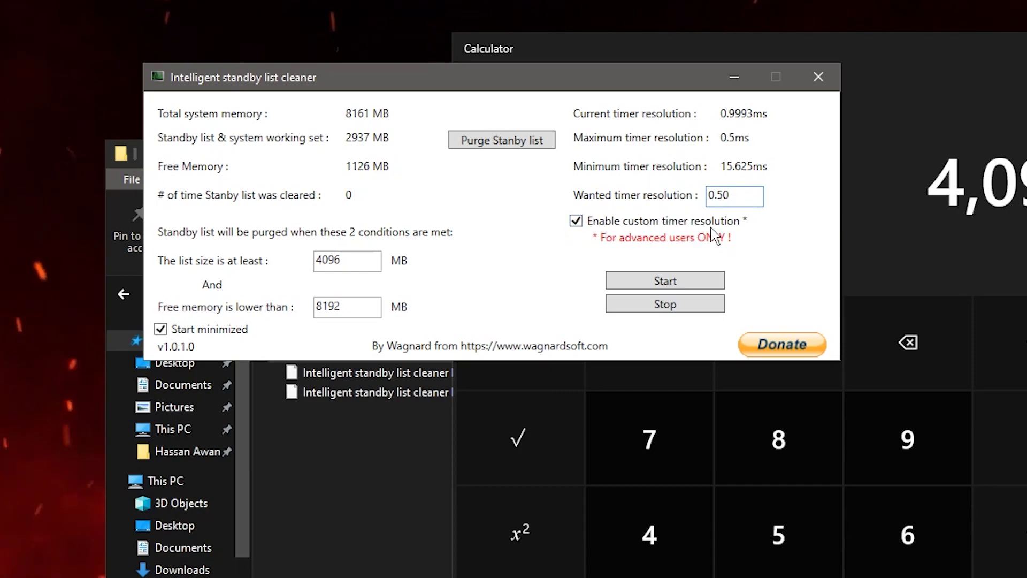
click(666, 281)
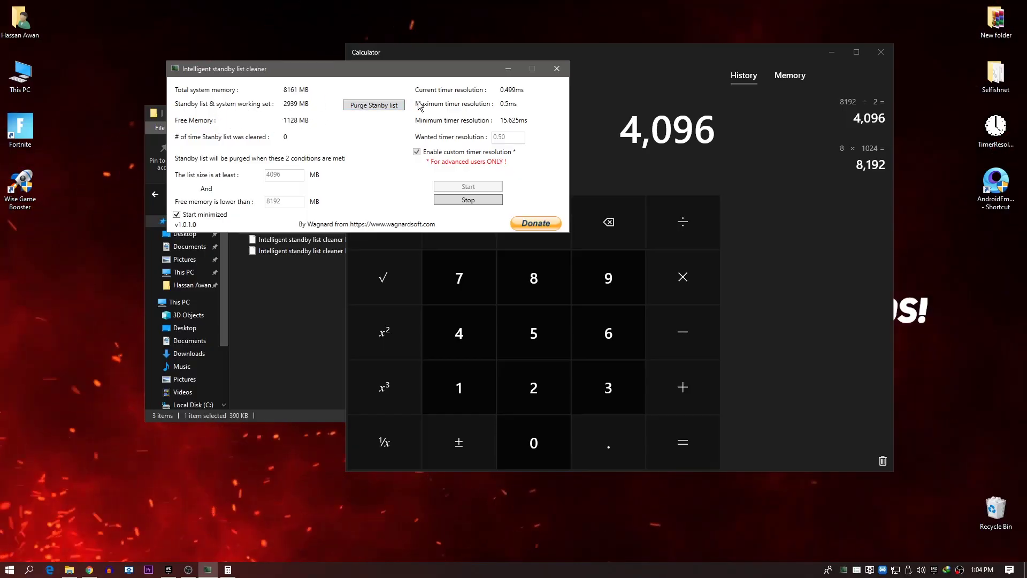
click(508, 70)
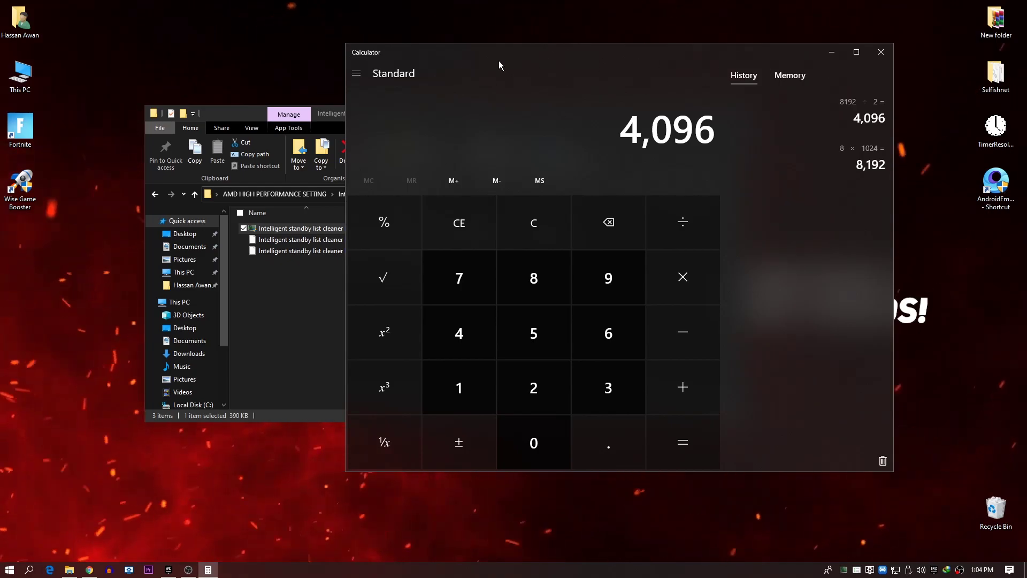
- Close Calculator and the Intelligent Standby List Cleaner folder window
click(881, 52)
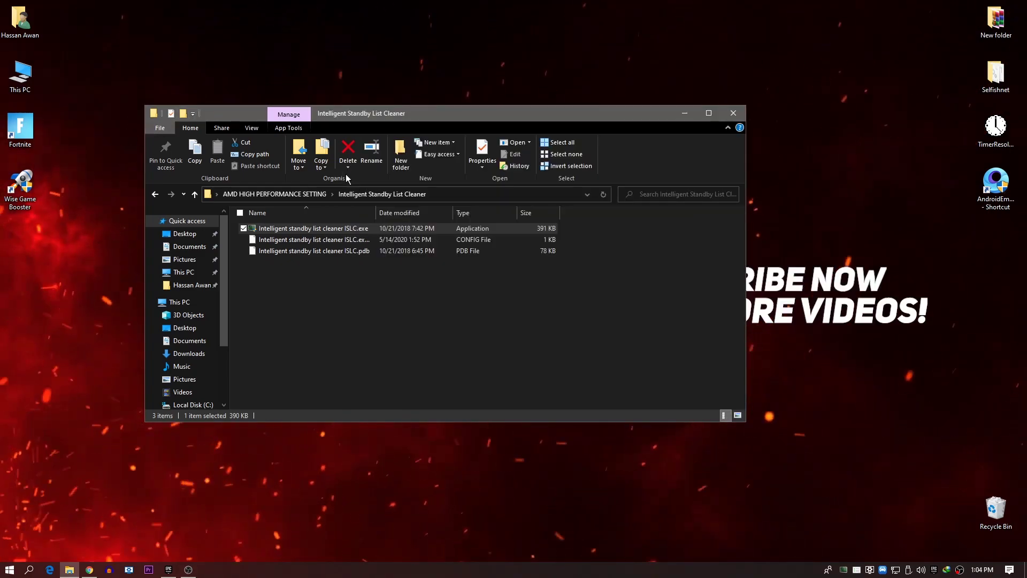
drag(976, 143, 996, 131)
click(873, 75)
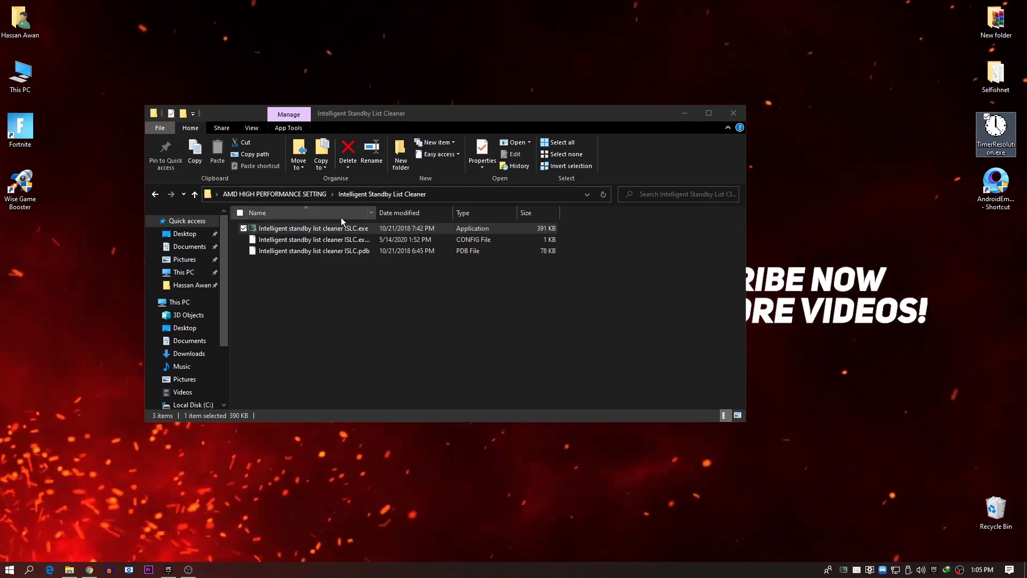
click(732, 113)
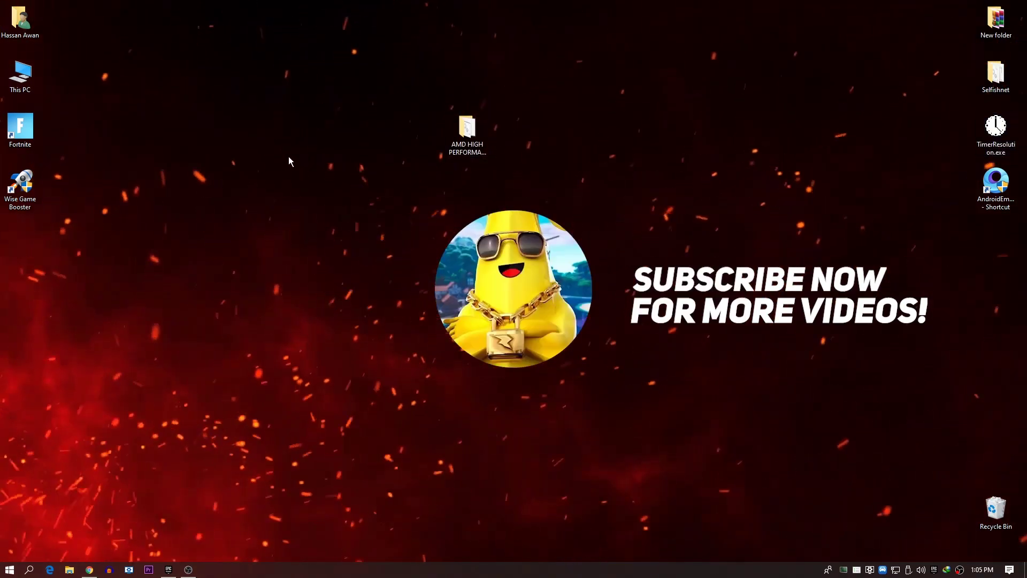